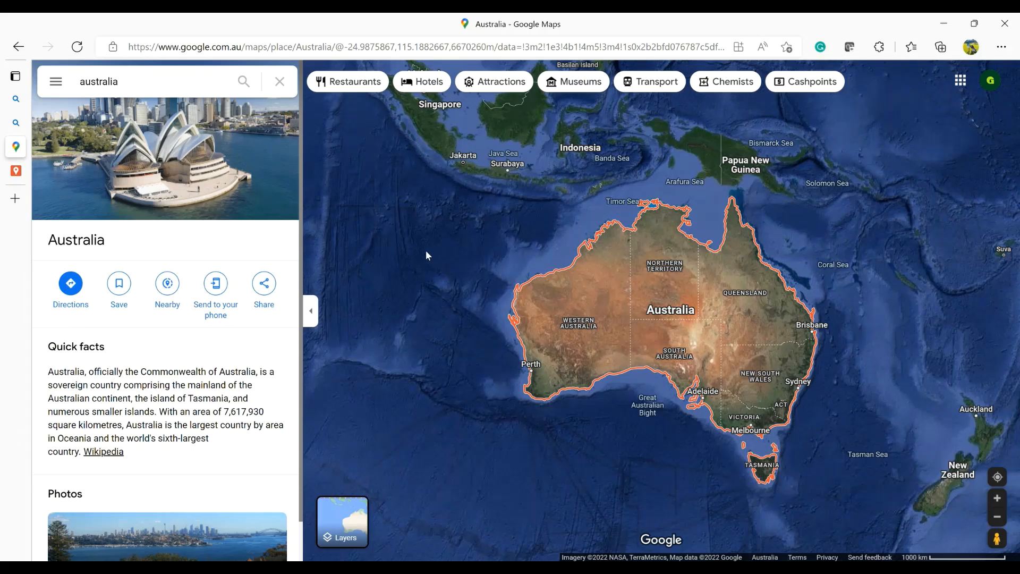
# Search the map for "hartfield country" and choose the suggested Hartfield Country Club on Hartfield Road, Forrestfield WA
pyautogui.click(142, 84)
pyautogui.moveTo(141, 84); pyautogui.dragTo(79, 84)
pyautogui.moveTo(29, 84)
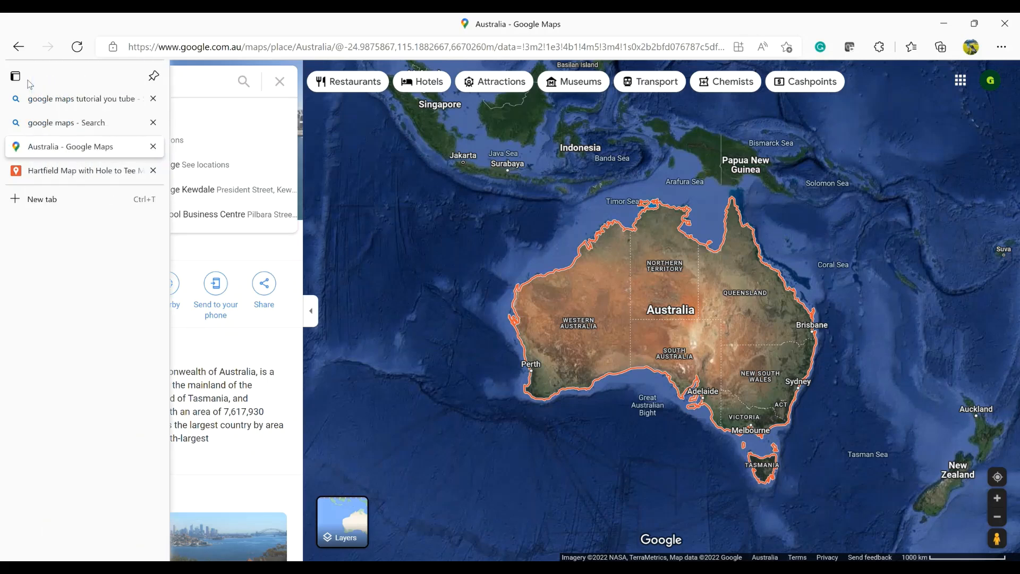
pyautogui.write('hartfi')
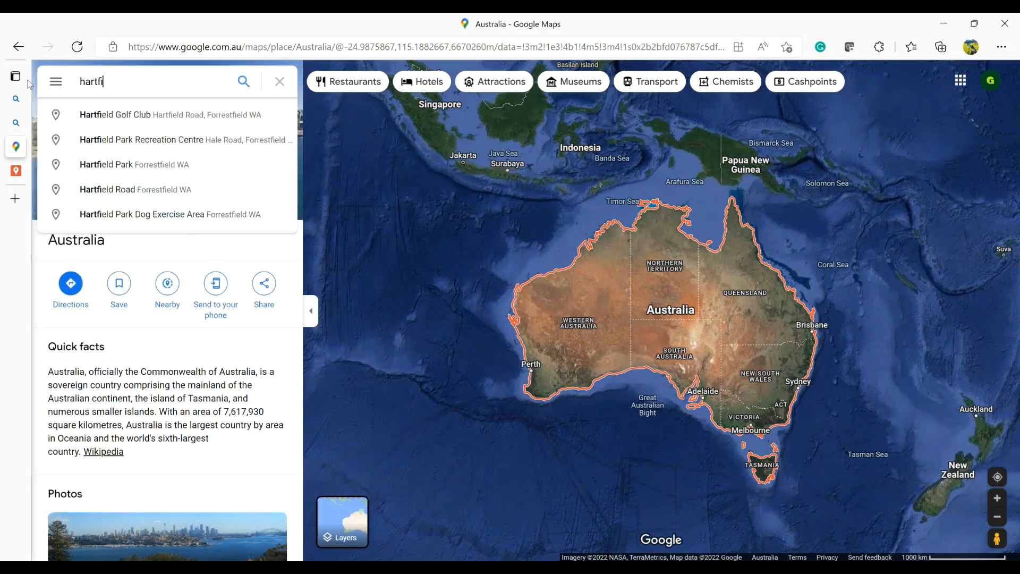
pyautogui.write('eld')
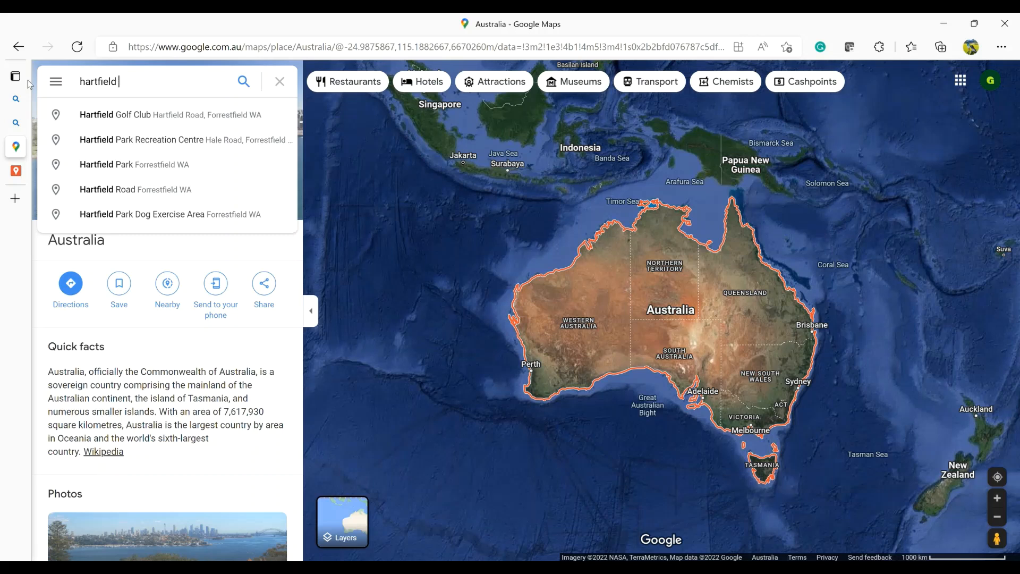
pyautogui.write('country')
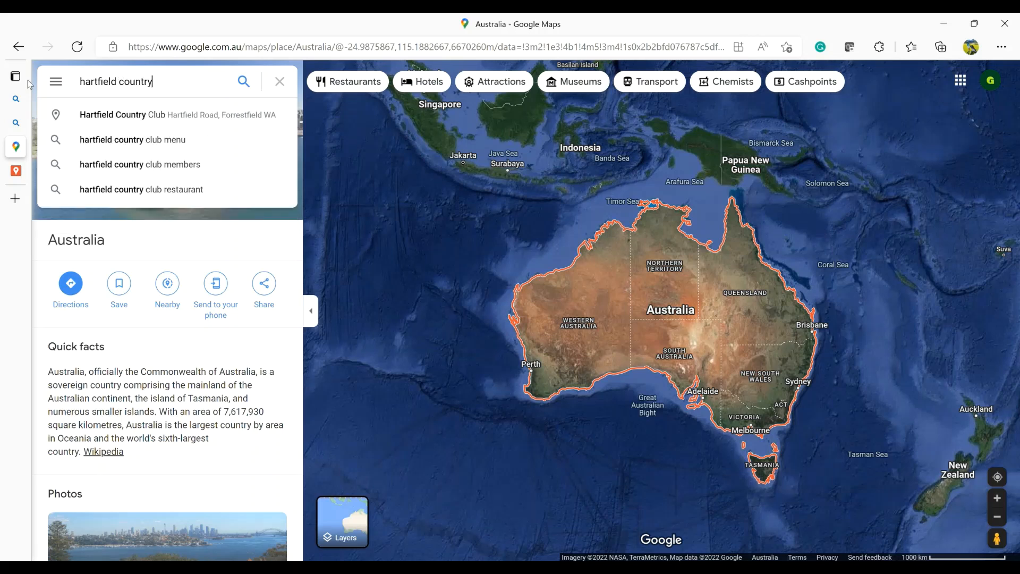
pyautogui.click(130, 118)
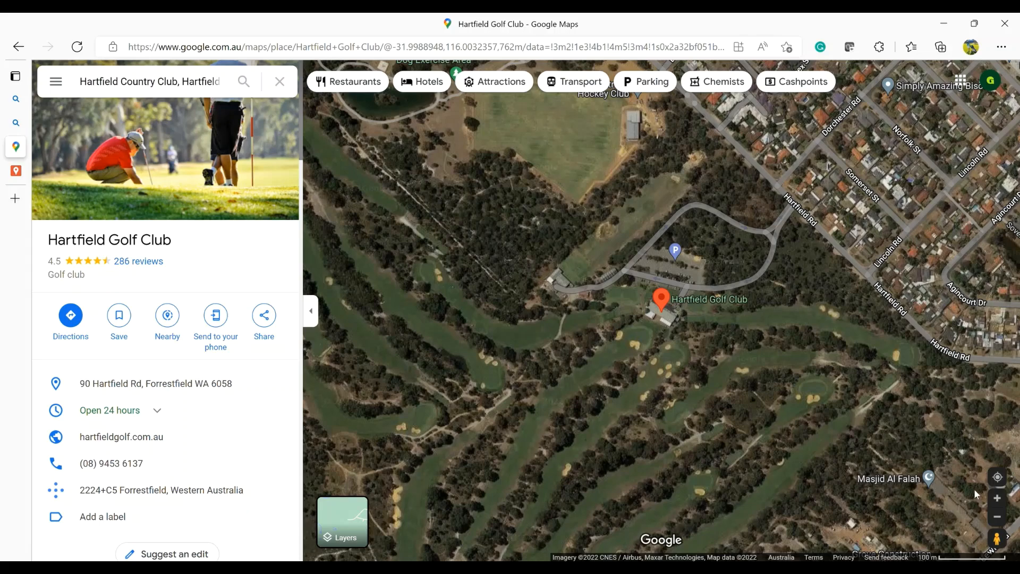
# Examine the satellite imagery of the Hartfield Golf Club clubhouse, its car park and the adjacent practice greens
pyautogui.click(997, 517)
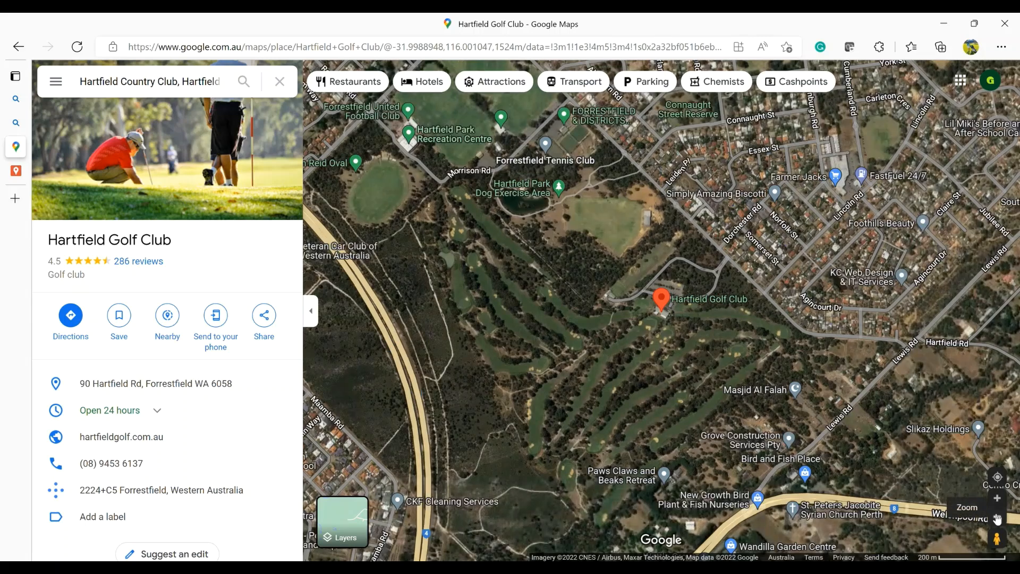
pyautogui.moveTo(665, 304)
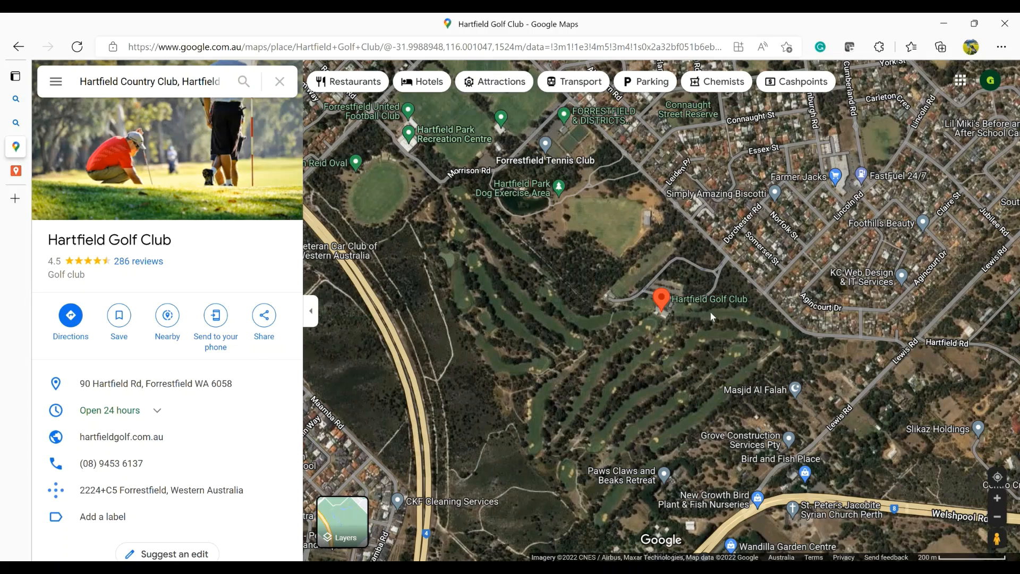
pyautogui.click(1005, 502)
pyautogui.click(1004, 503)
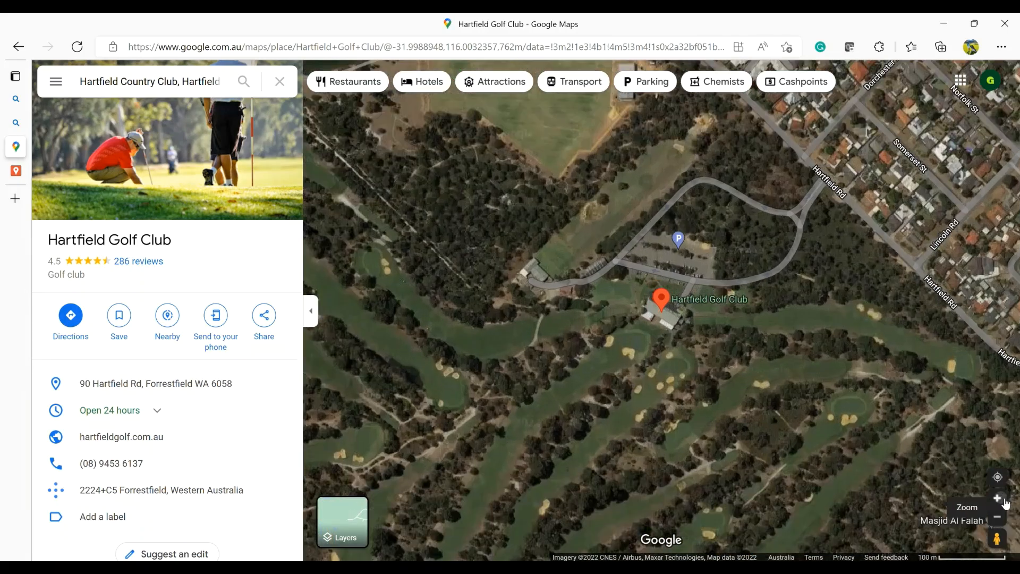
pyautogui.click(1007, 503)
pyautogui.click(1006, 503)
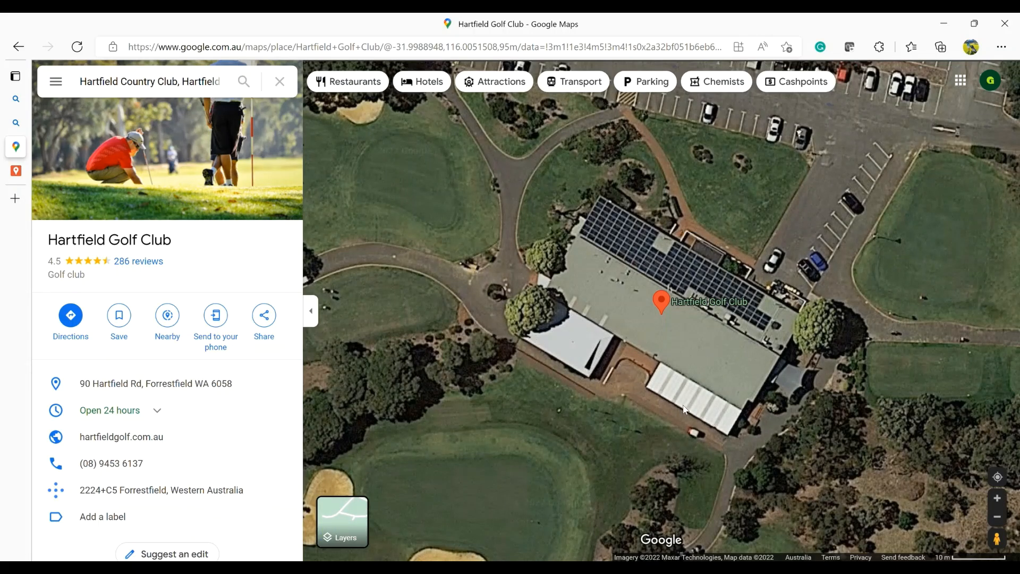
pyautogui.moveTo(759, 245); pyautogui.dragTo(640, 380)
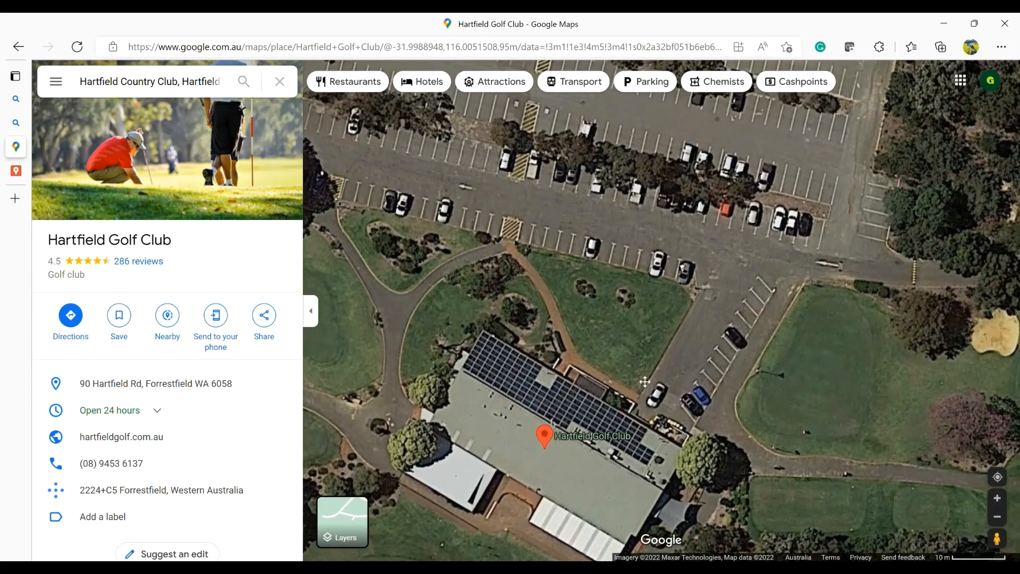
pyautogui.moveTo(673, 328); pyautogui.dragTo(666, 190)
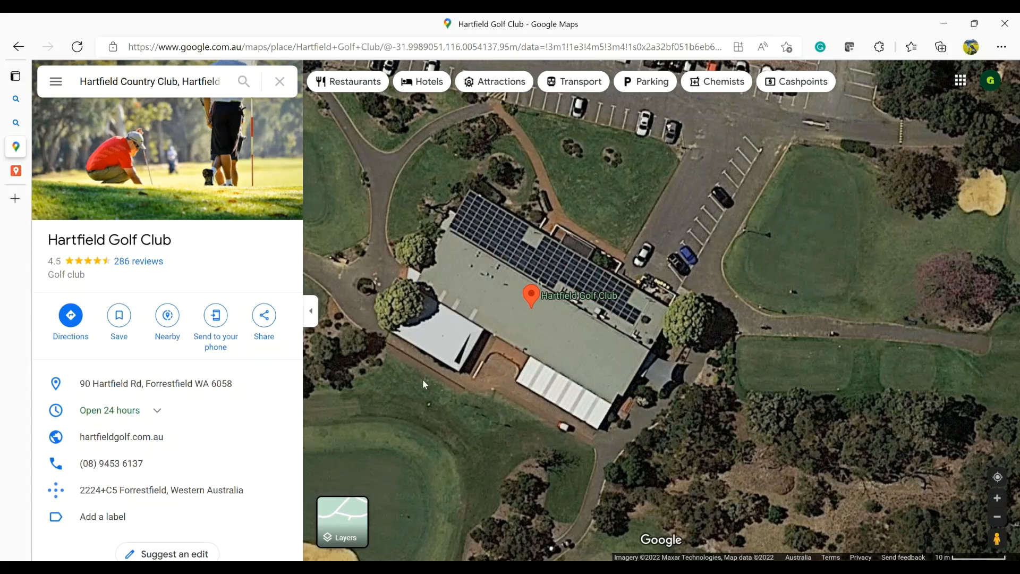
pyautogui.scroll(-3, 423, 378)
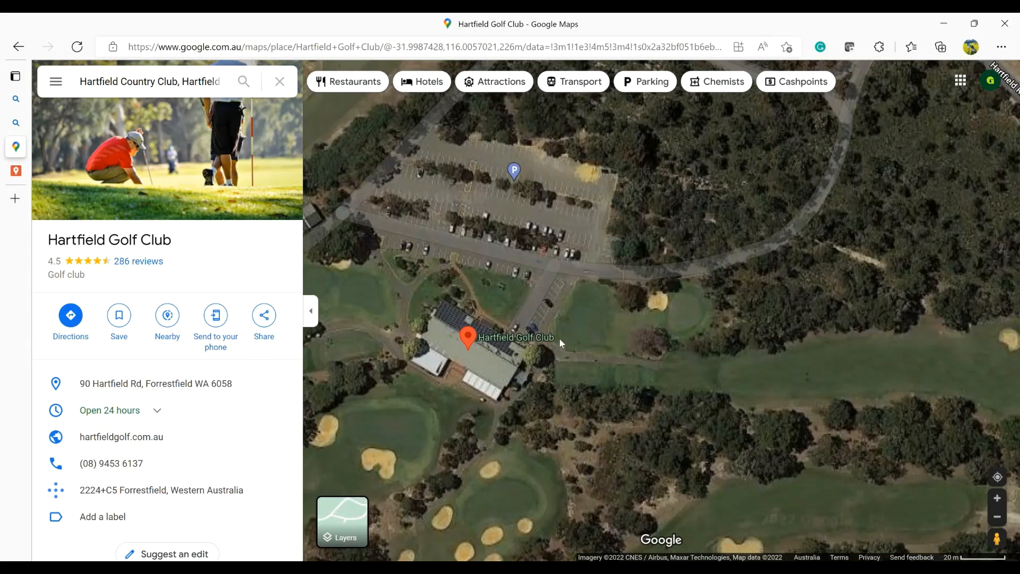
pyautogui.moveTo(560, 343); pyautogui.dragTo(694, 344)
pyautogui.scroll(3, 704, 335)
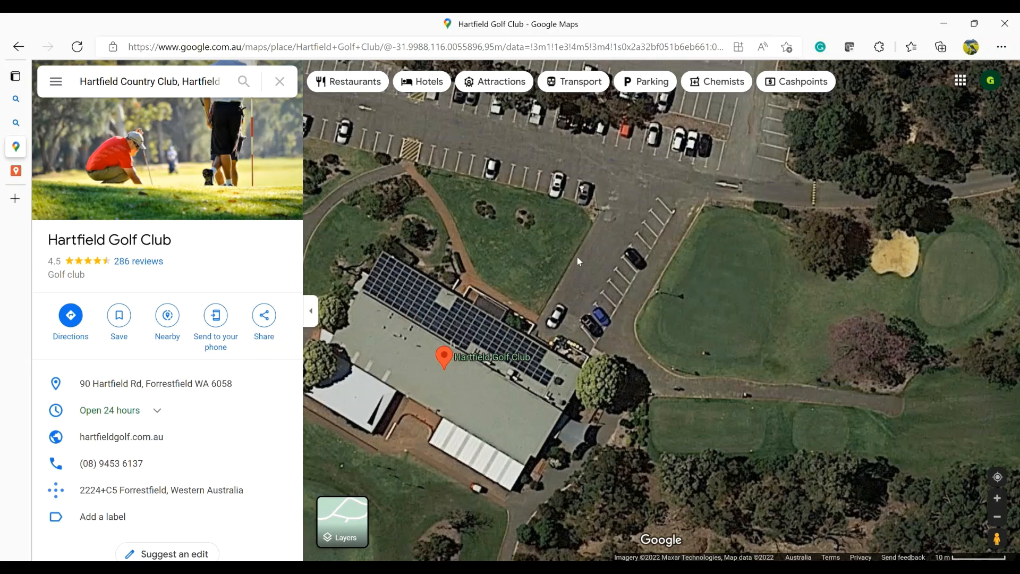
pyautogui.moveTo(579, 260); pyautogui.dragTo(949, 277)
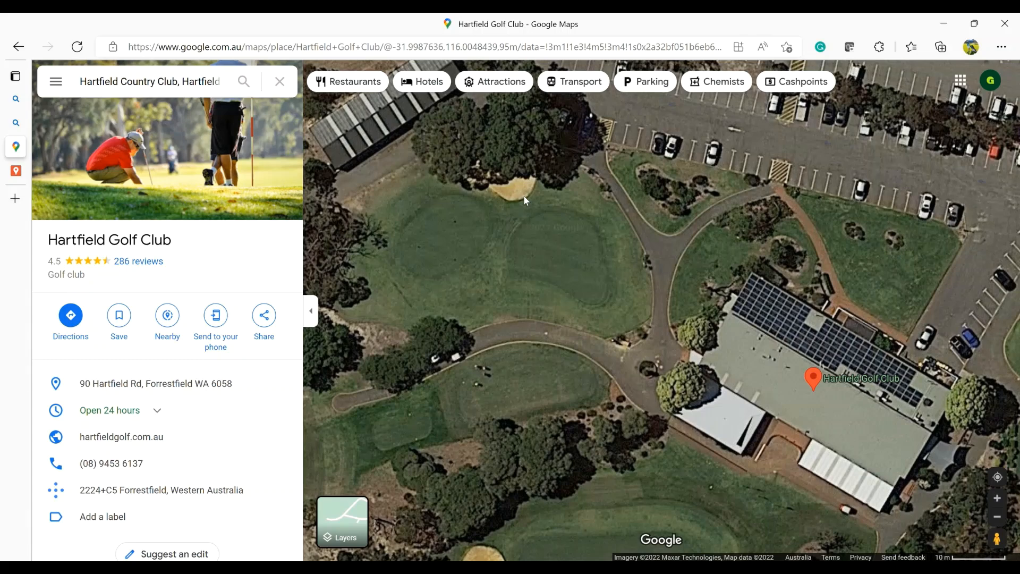
# Examine the driving range north-west of the clubhouse and the layout of the surrounding fairways
pyautogui.scroll(-2, 524, 199)
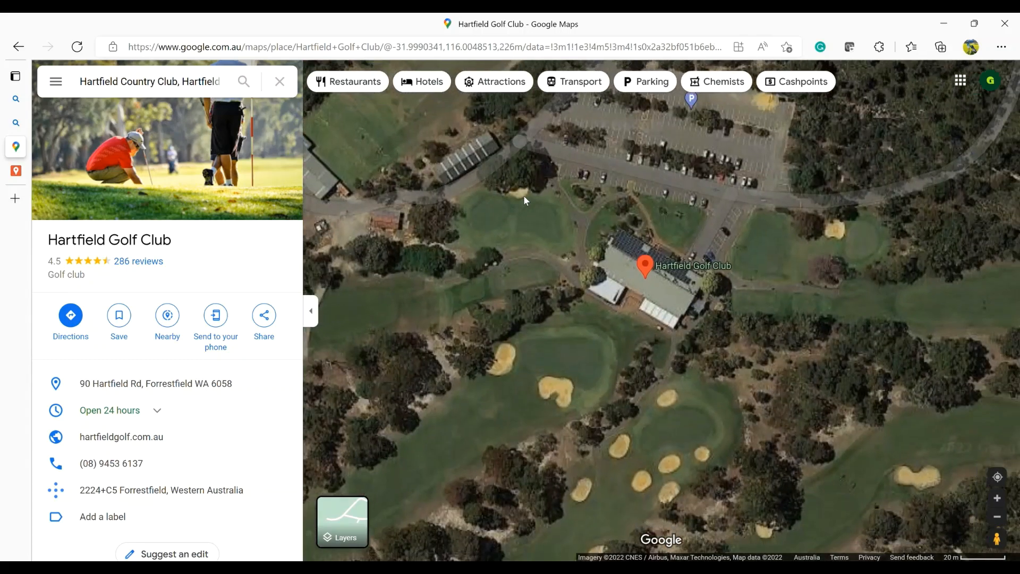
pyautogui.moveTo(520, 199); pyautogui.dragTo(599, 397)
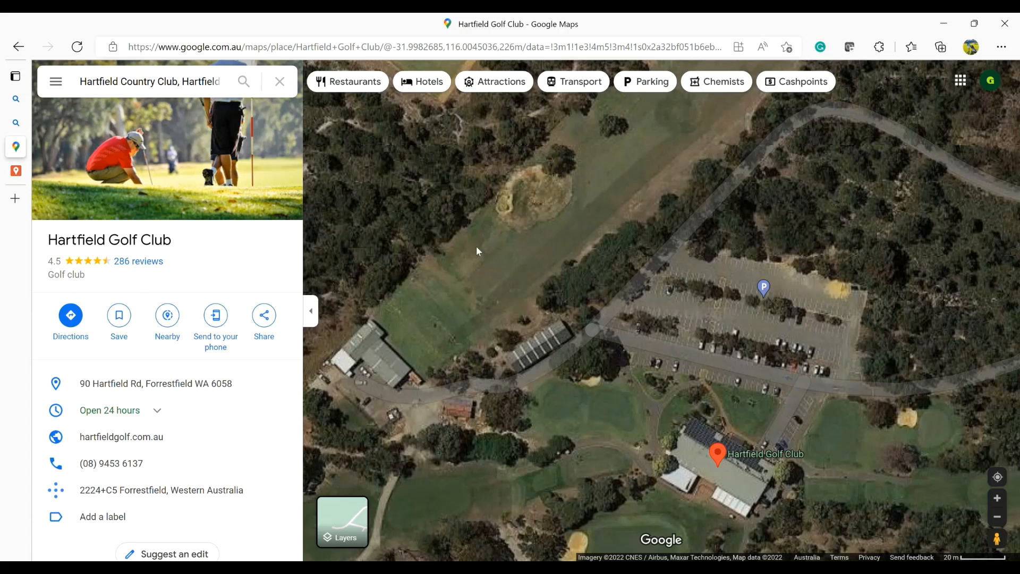
pyautogui.moveTo(510, 278); pyautogui.dragTo(467, 193)
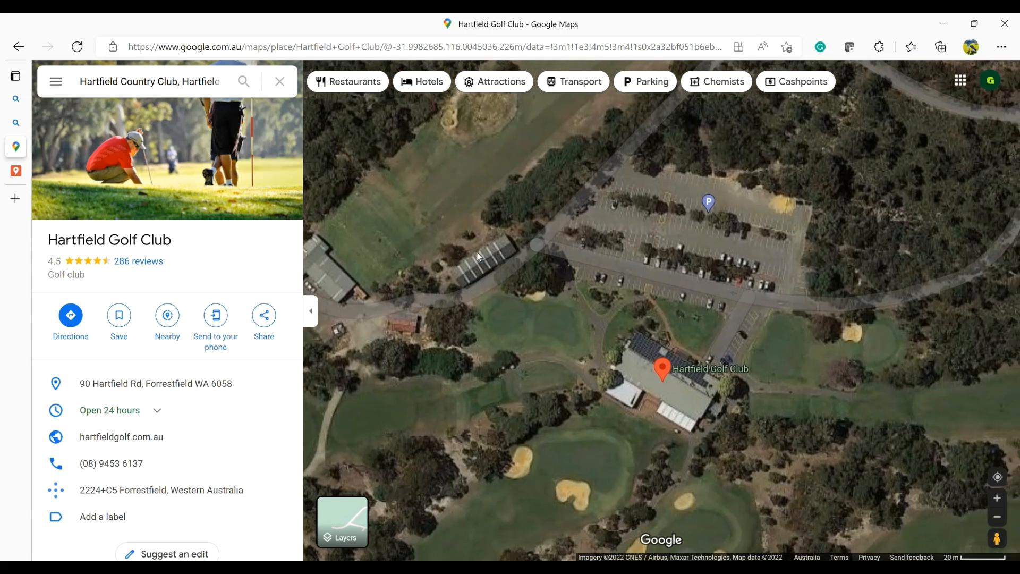
pyautogui.scroll(-2, 502, 346)
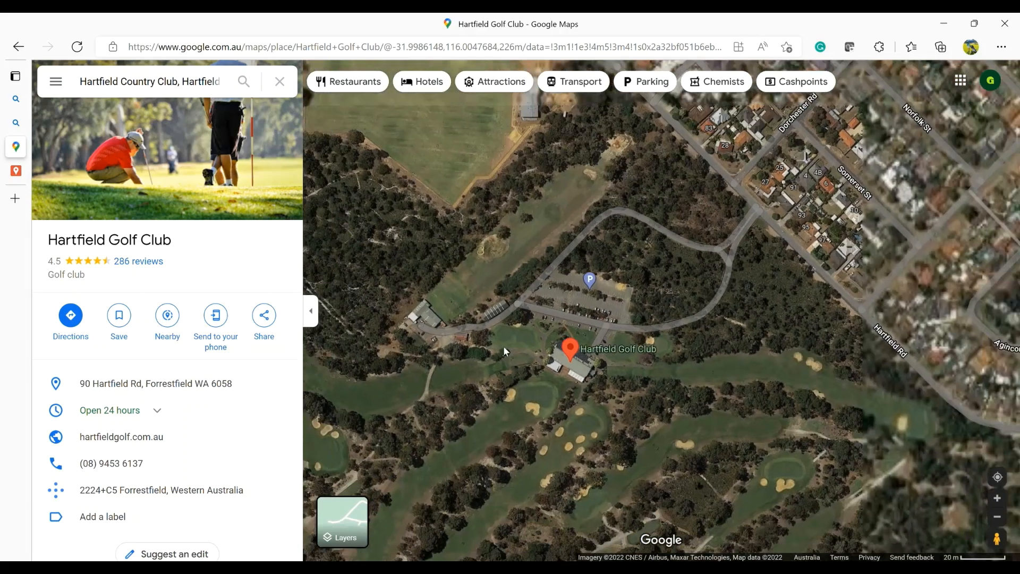
pyautogui.moveTo(503, 347); pyautogui.dragTo(491, 274)
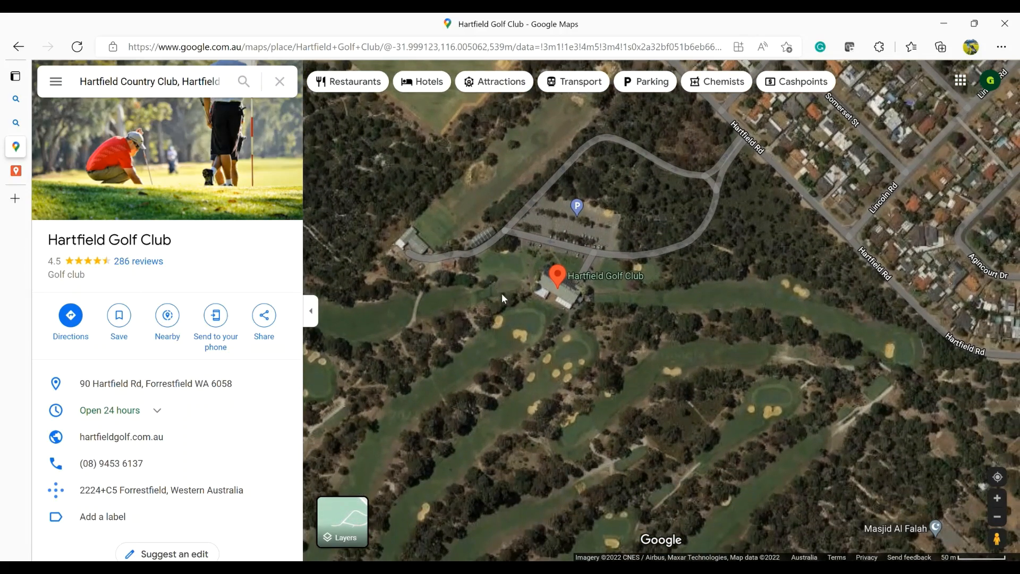
pyautogui.scroll(-1, 503, 295)
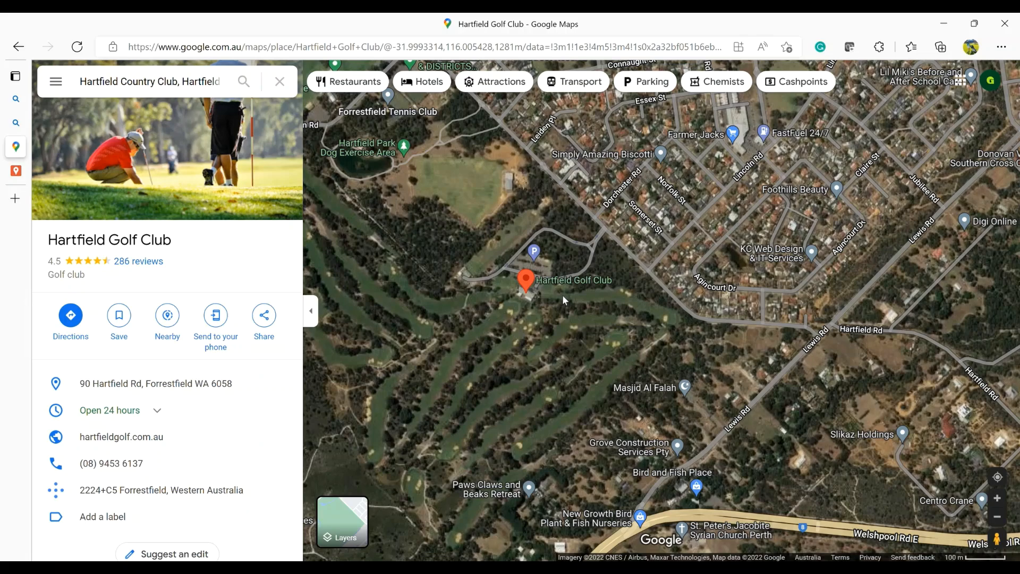
pyautogui.scroll(3, 562, 294)
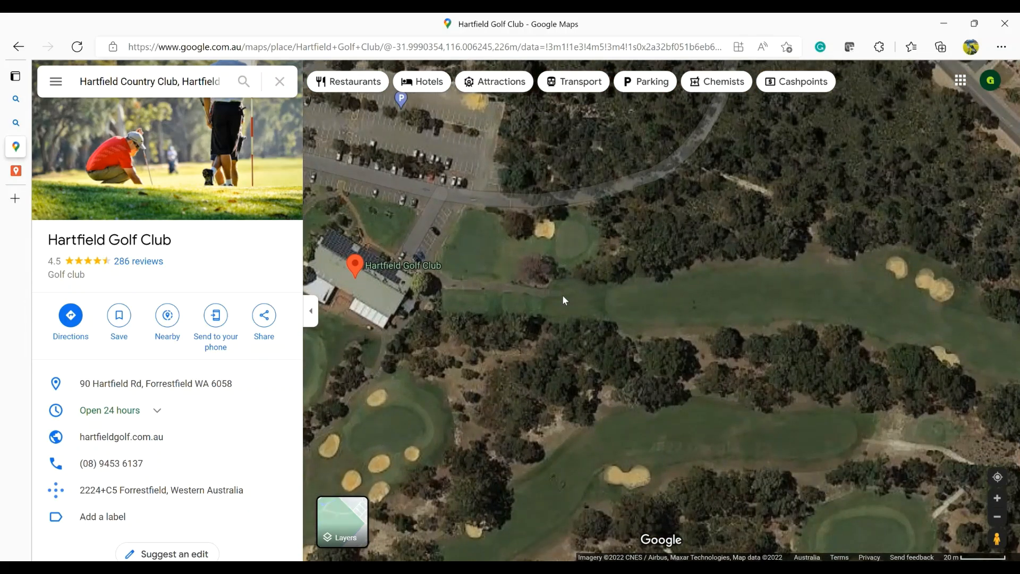
pyautogui.scroll(-2, 562, 296)
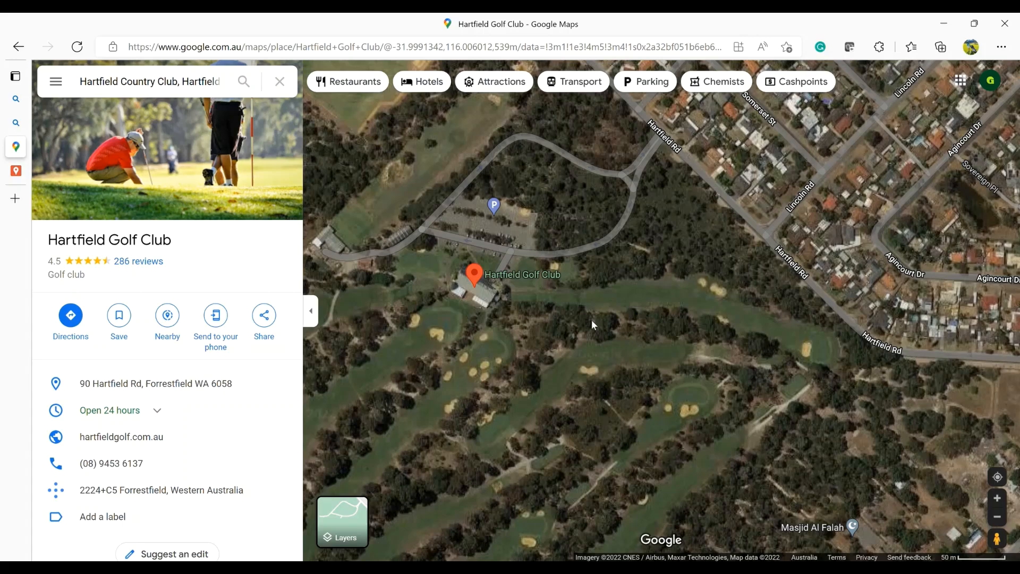
# Clear the golf club search and frame the whole fairway running east from the clubhouse
pyautogui.click(280, 82)
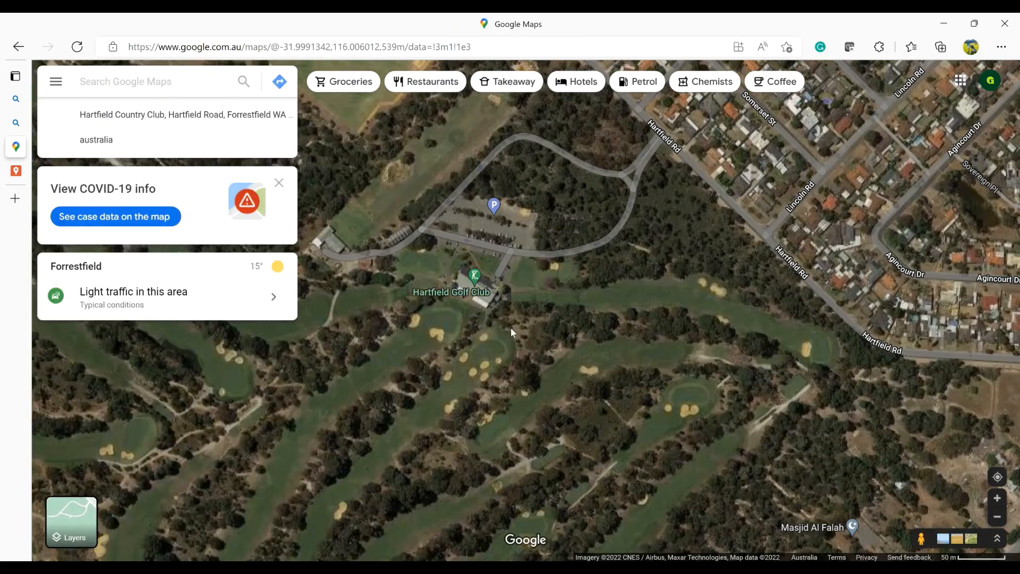
pyautogui.moveTo(511, 328); pyautogui.dragTo(329, 341)
pyautogui.scroll(3, 503, 317)
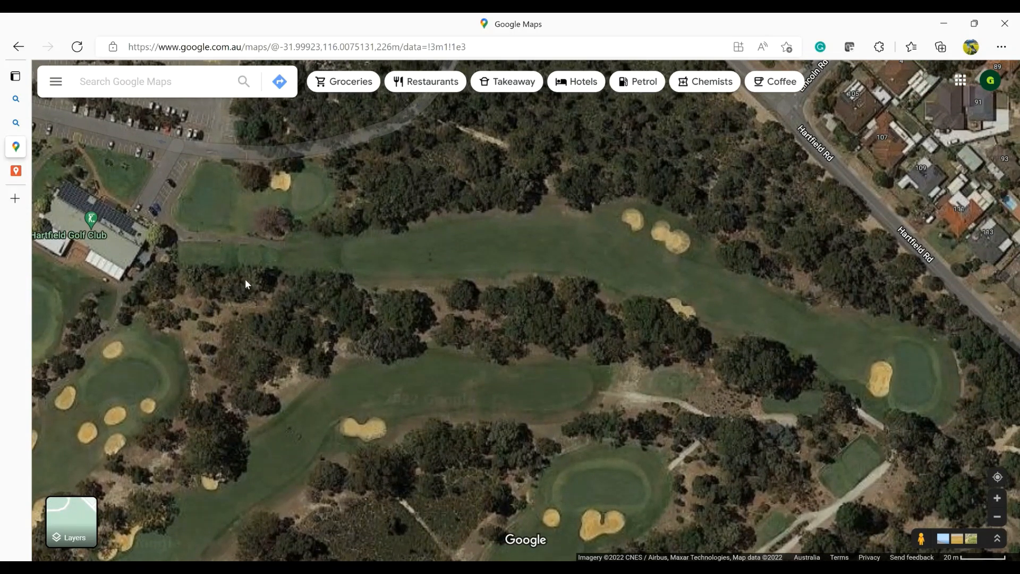
pyautogui.moveTo(246, 283); pyautogui.dragTo(226, 325)
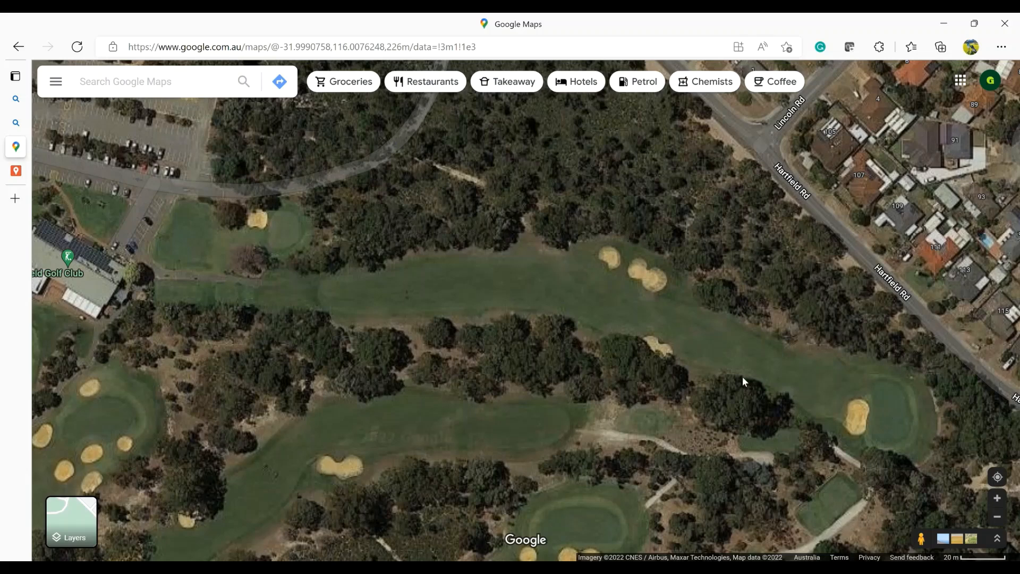
# Measure the distance along the fairway east of the clubhouse, from the tee through the bend to the green
pyautogui.click(228, 298)
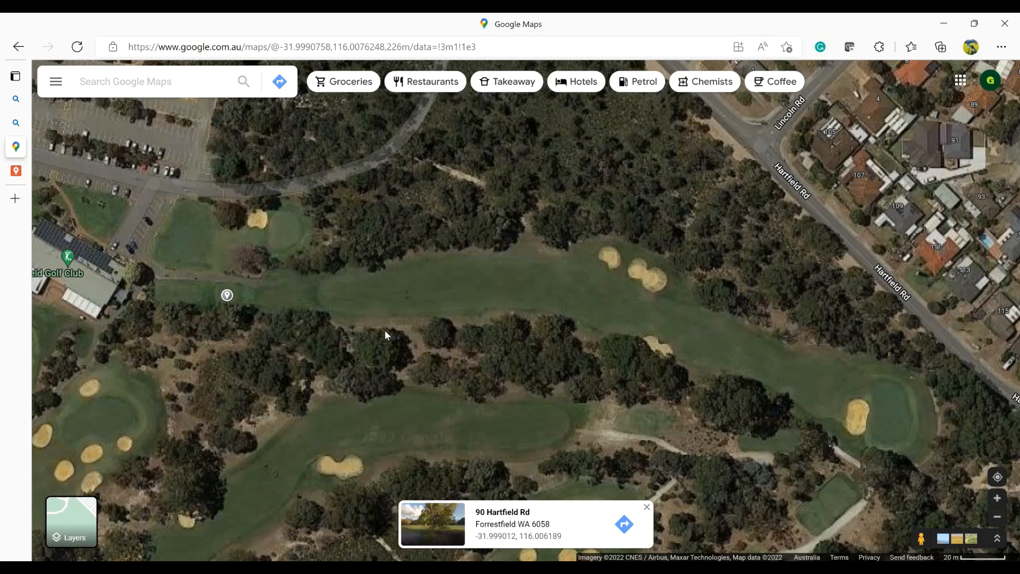
pyautogui.rightClick(230, 299)
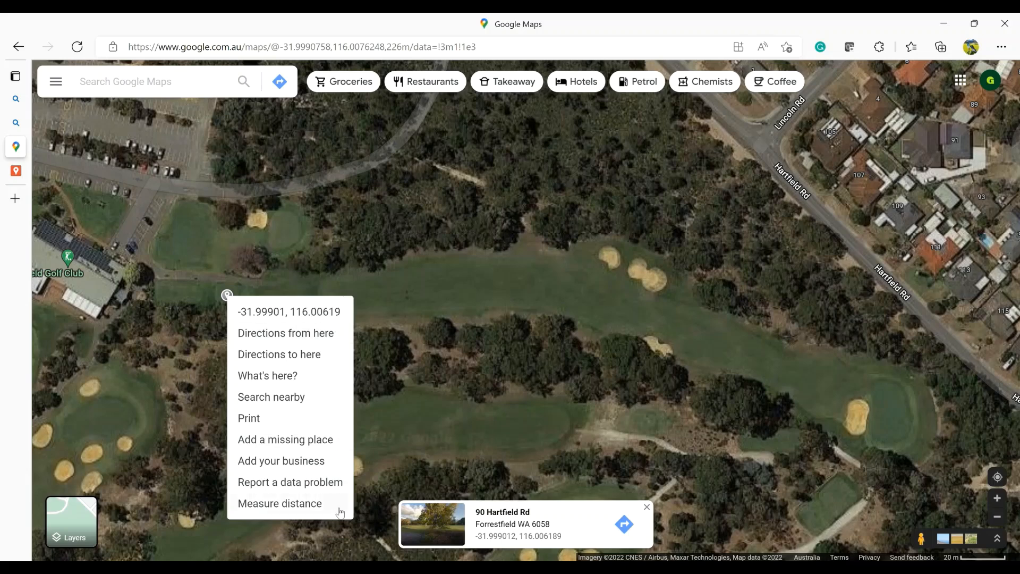
pyautogui.click(286, 510)
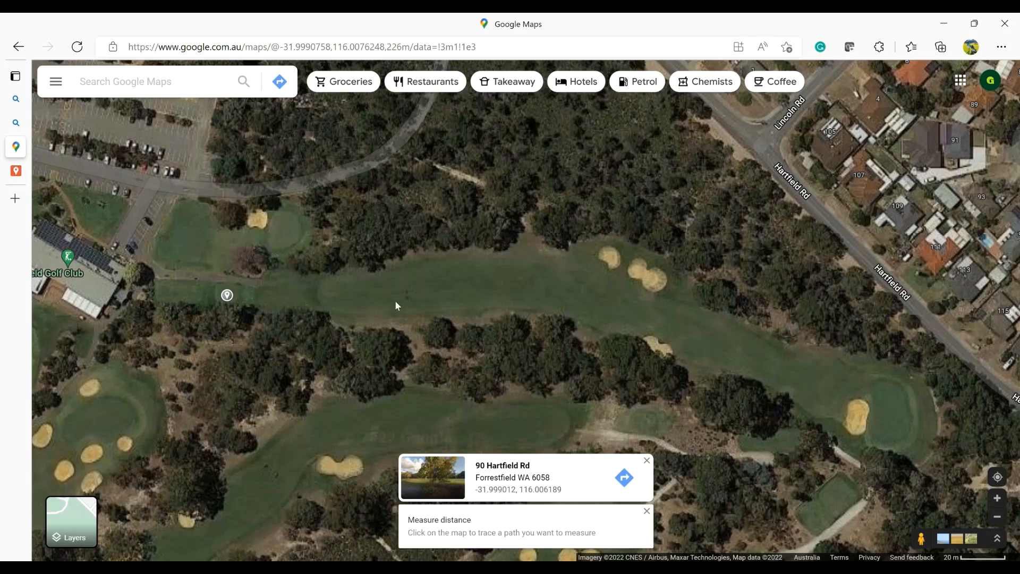
pyautogui.click(586, 292)
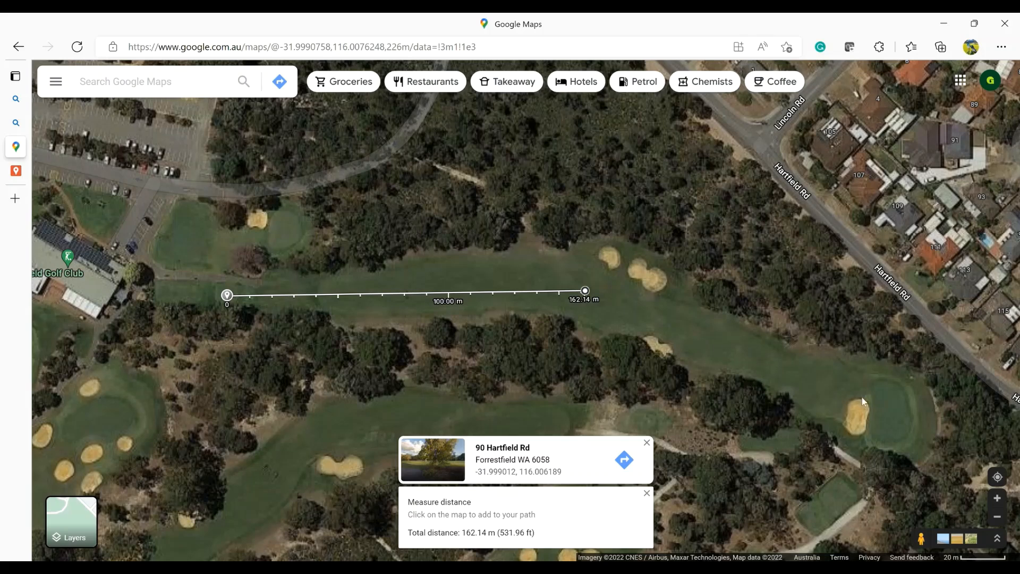
pyautogui.click(892, 414)
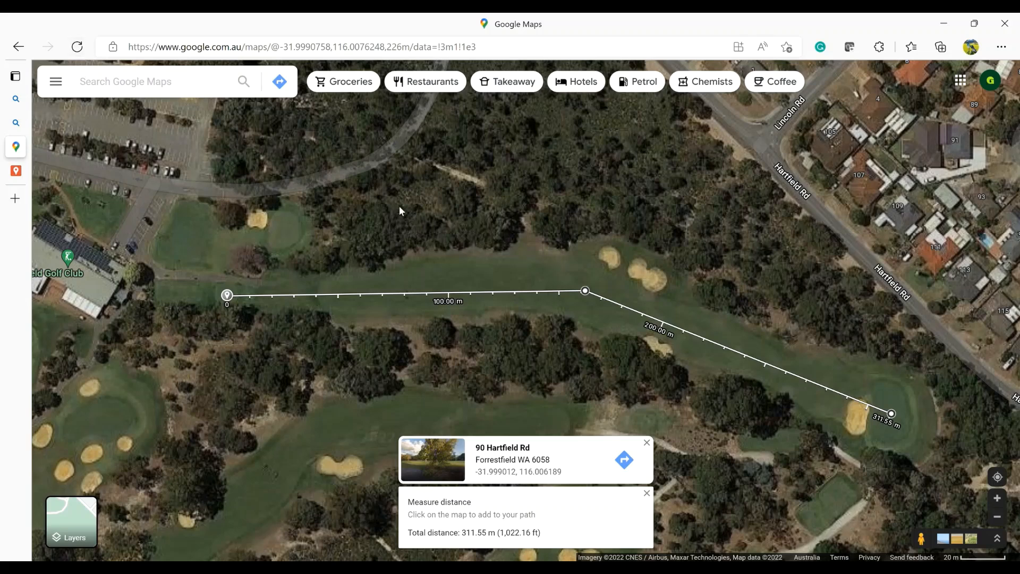
# Create a new custom map from the saved places' list of maps
pyautogui.click(56, 82)
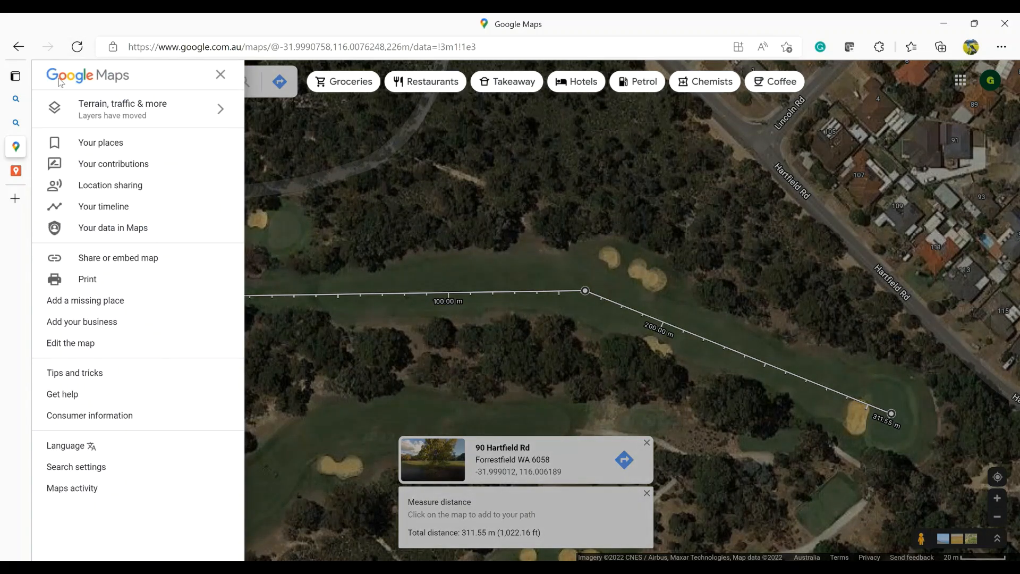
pyautogui.click(86, 146)
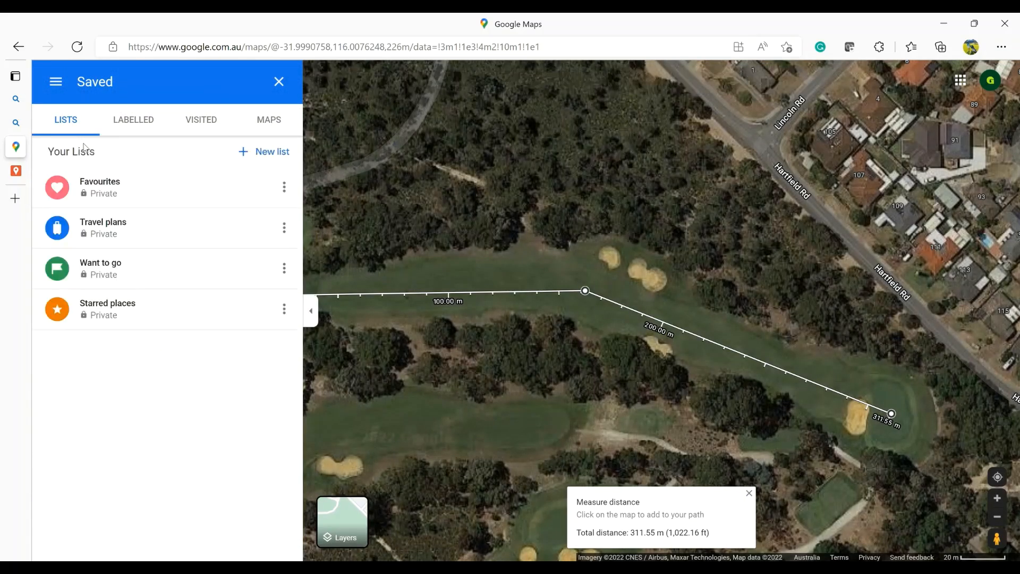
pyautogui.click(281, 120)
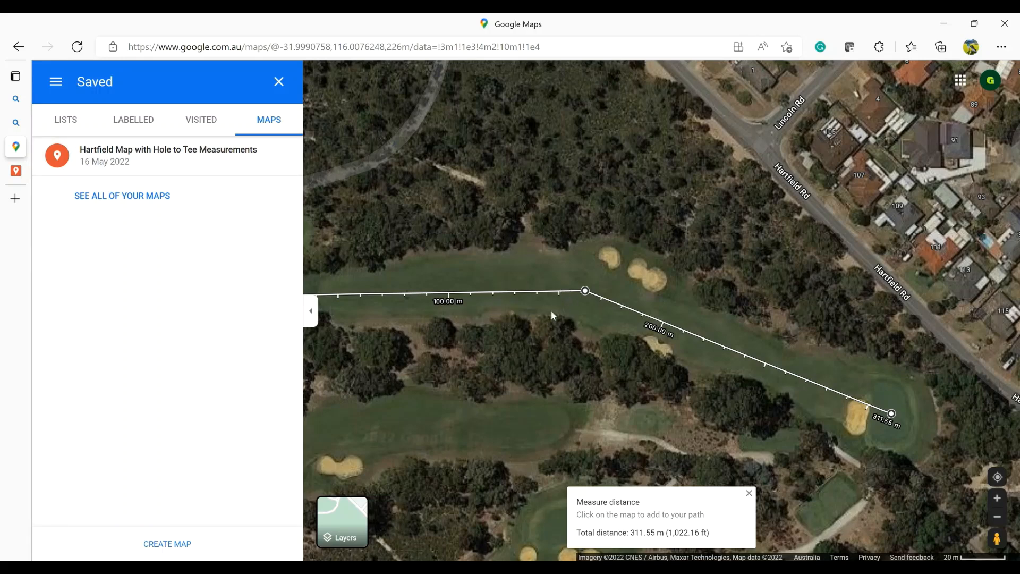
pyautogui.click(170, 546)
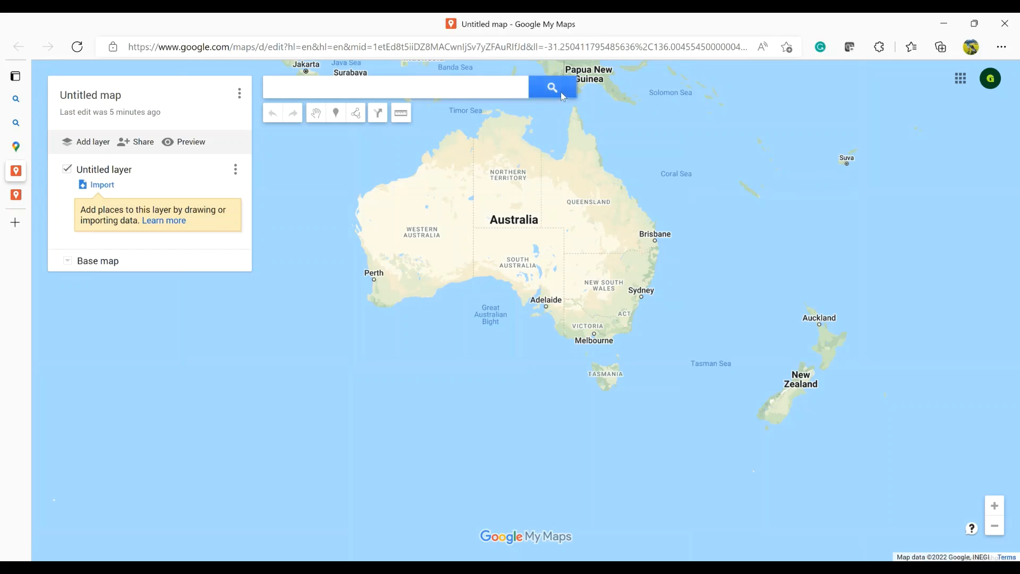
# Search the new map for "hartfield" and go to Hartfield Golf Club in Forrestfield, WA
pyautogui.click(487, 95)
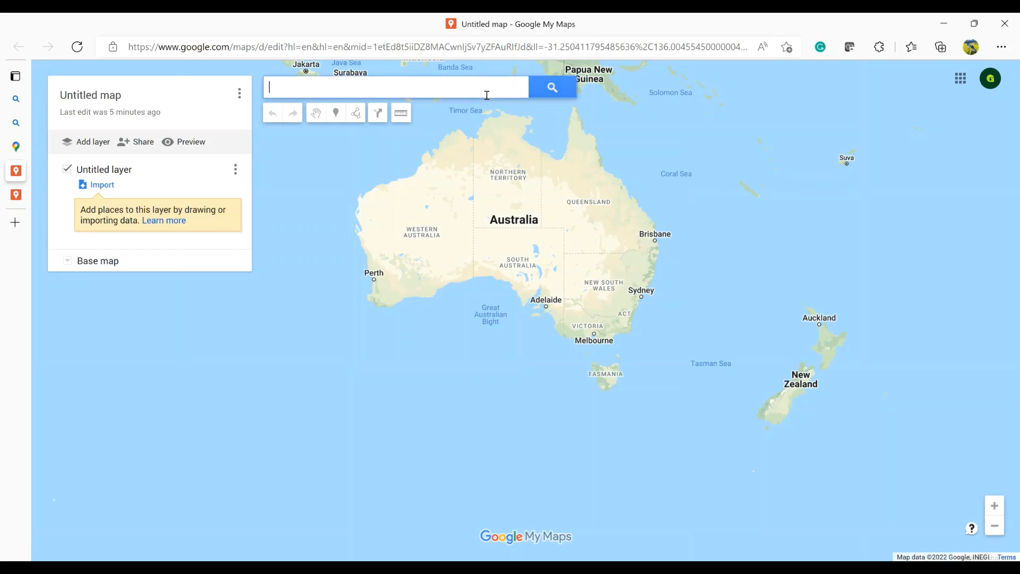
pyautogui.write('hartfield')
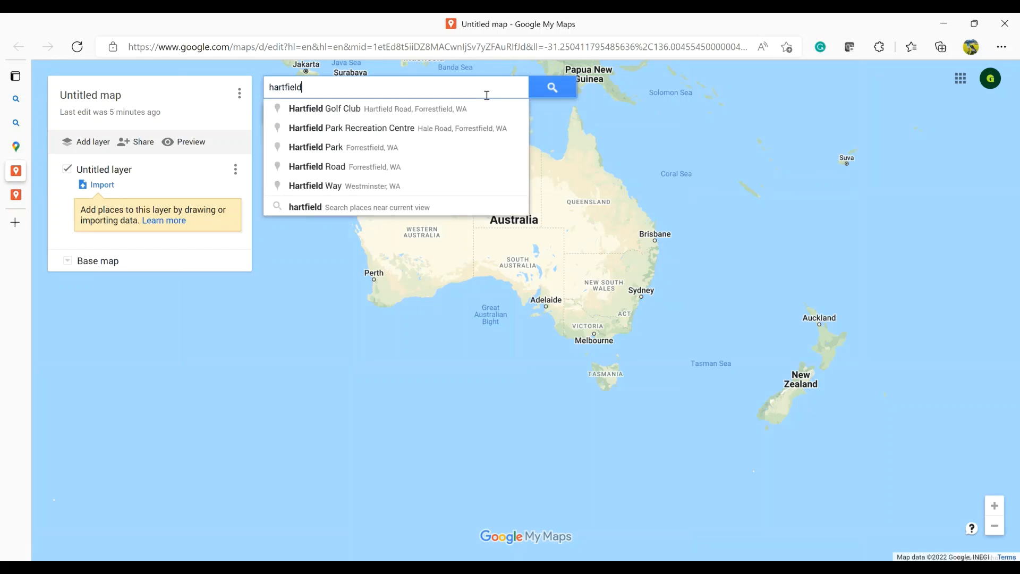
pyautogui.click(437, 111)
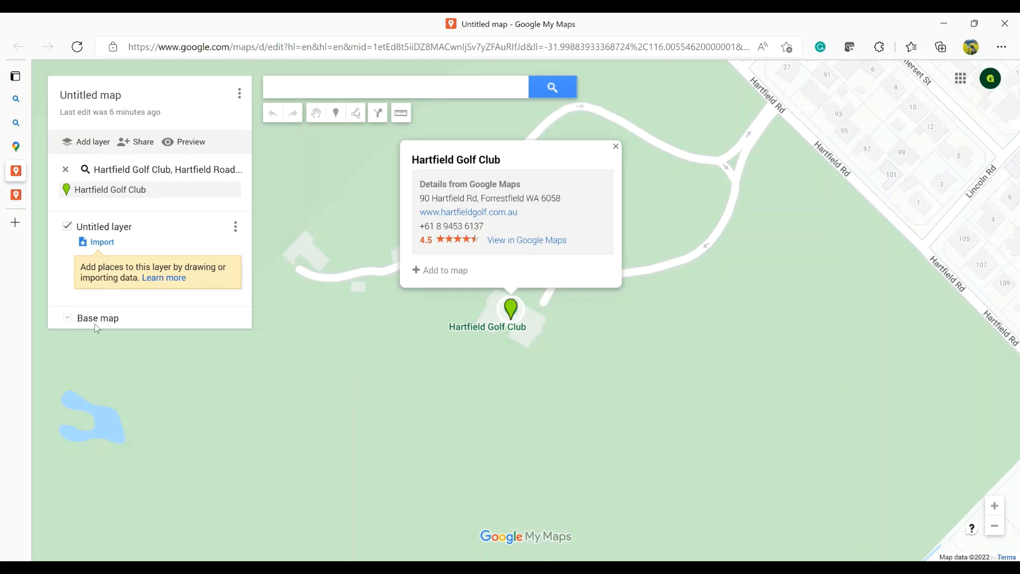
# Switch the base map to satellite imagery and dismiss the golf club's details card
pyautogui.click(68, 319)
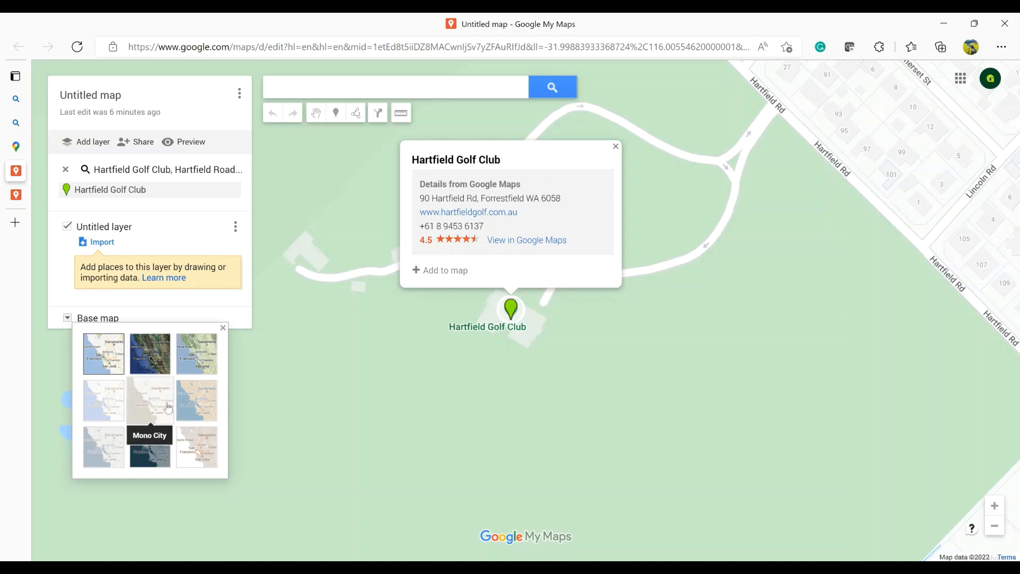
pyautogui.click(154, 361)
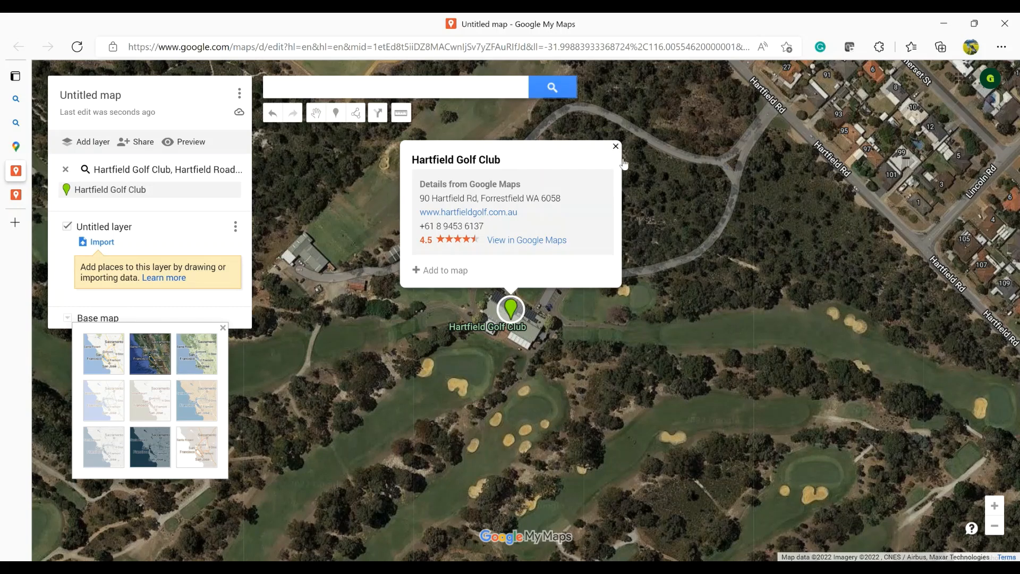
pyautogui.moveTo(654, 382); pyautogui.dragTo(541, 381)
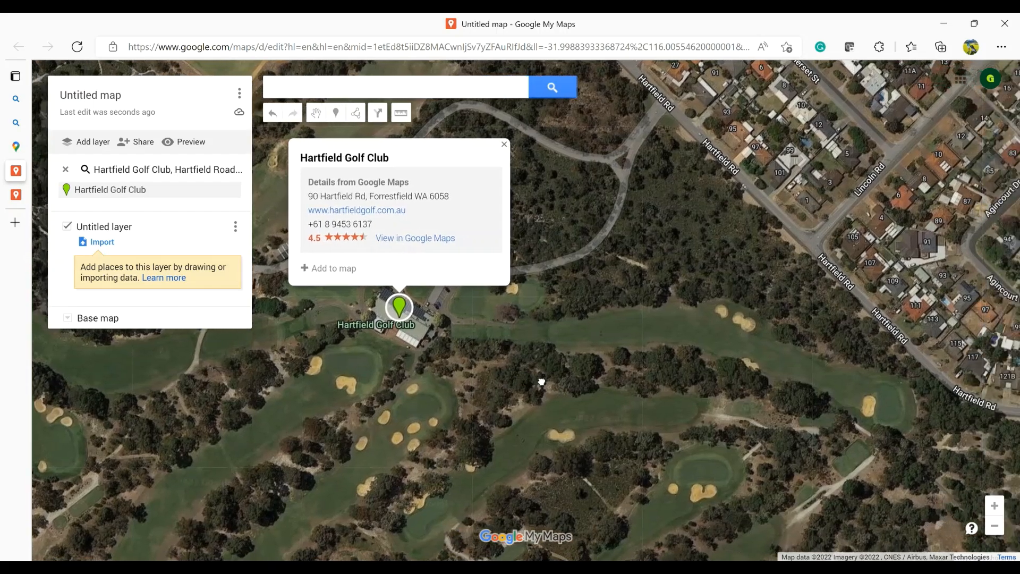
pyautogui.click(995, 526)
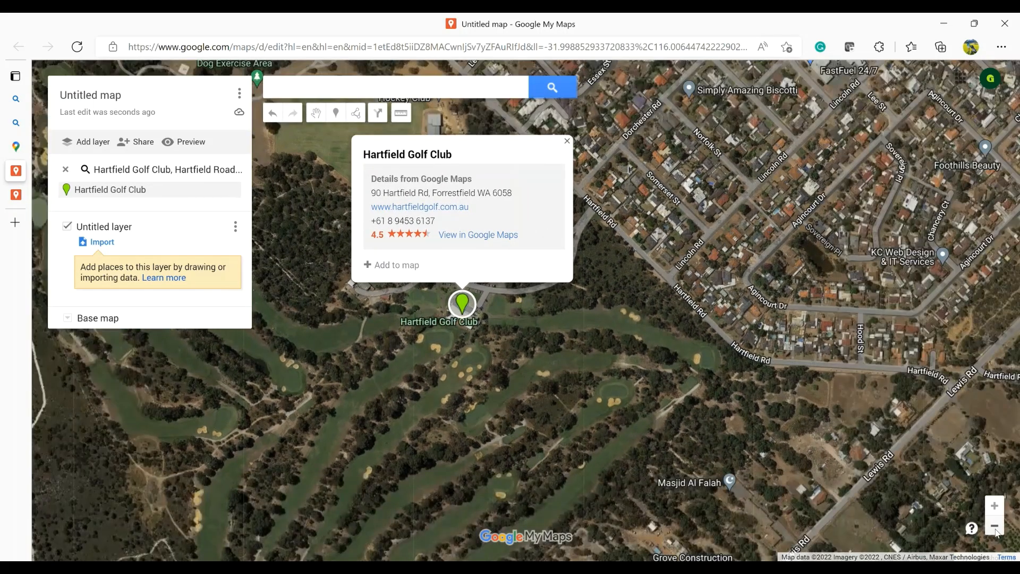
pyautogui.click(997, 532)
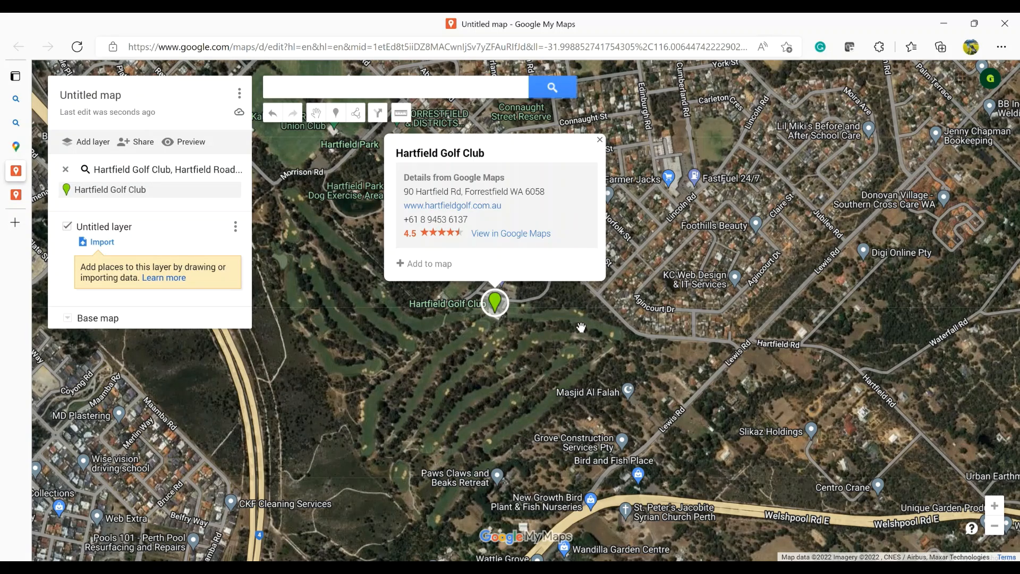
pyautogui.click(997, 506)
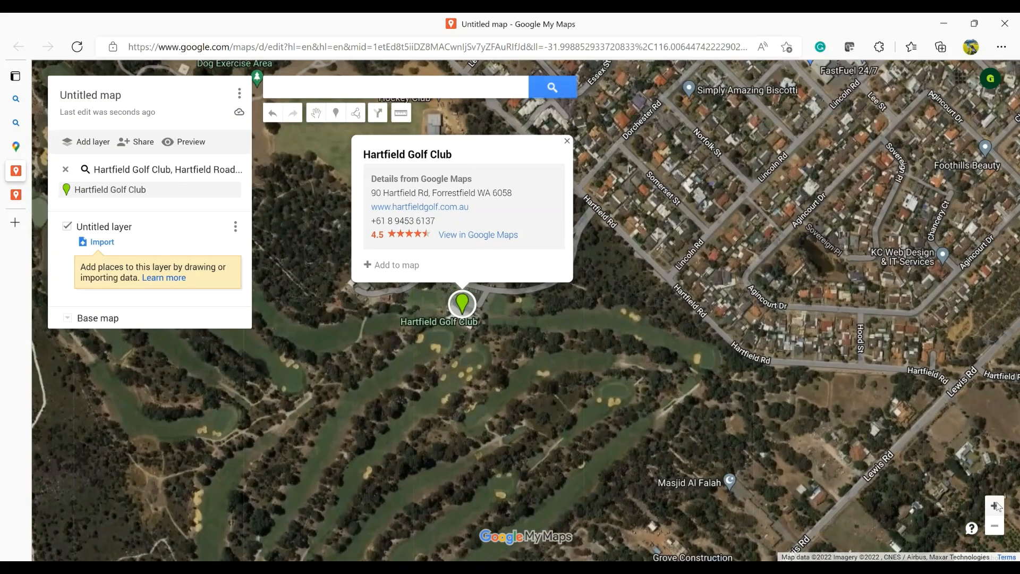
pyautogui.click(997, 506)
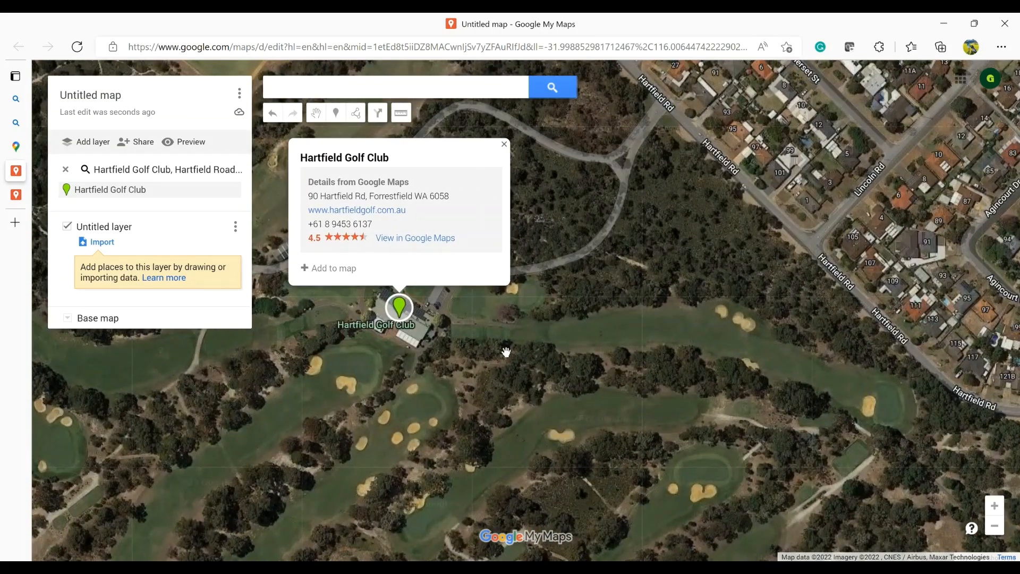
pyautogui.moveTo(675, 403)
pyautogui.mouseDown()
pyautogui.moveTo(630, 393)
pyautogui.moveTo(662, 398)
pyautogui.mouseUp()
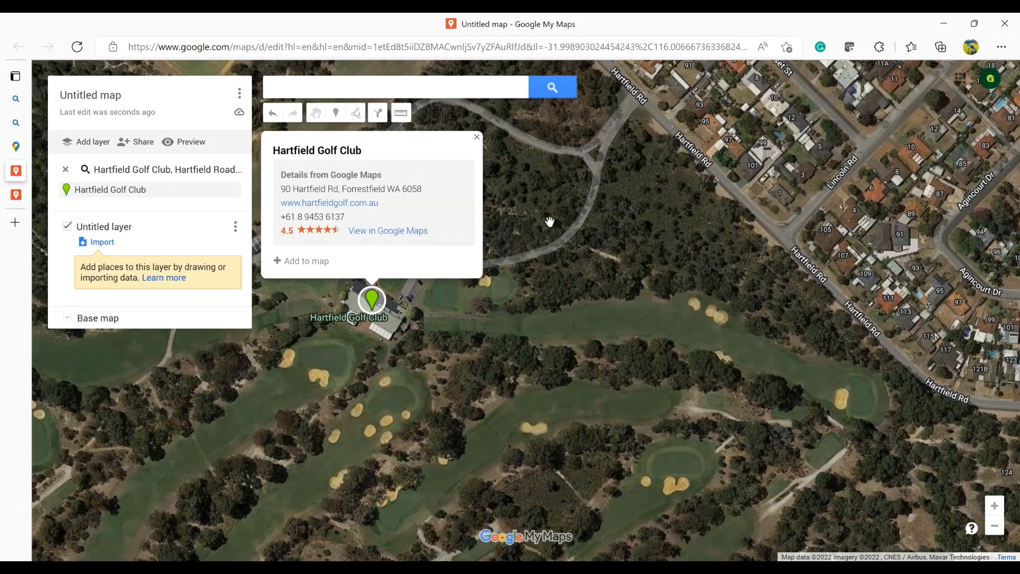
pyautogui.click(477, 138)
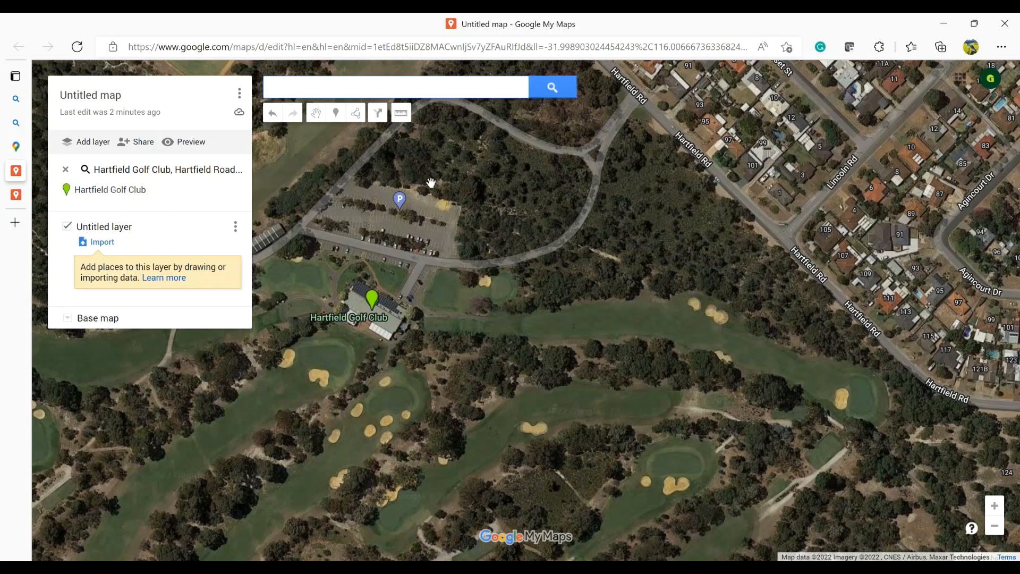
# Measure hole 1 from the tee just east of the clubhouse, around the fairway's bend, to the green
pyautogui.click(404, 119)
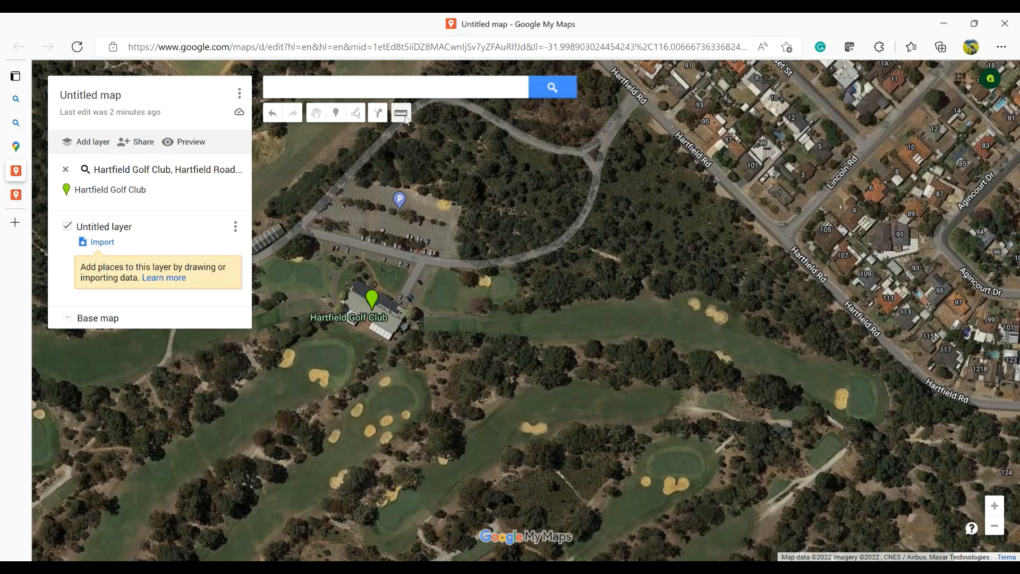
pyautogui.click(468, 324)
pyautogui.click(682, 328)
pyautogui.click(679, 323)
pyautogui.doubleClick(867, 401)
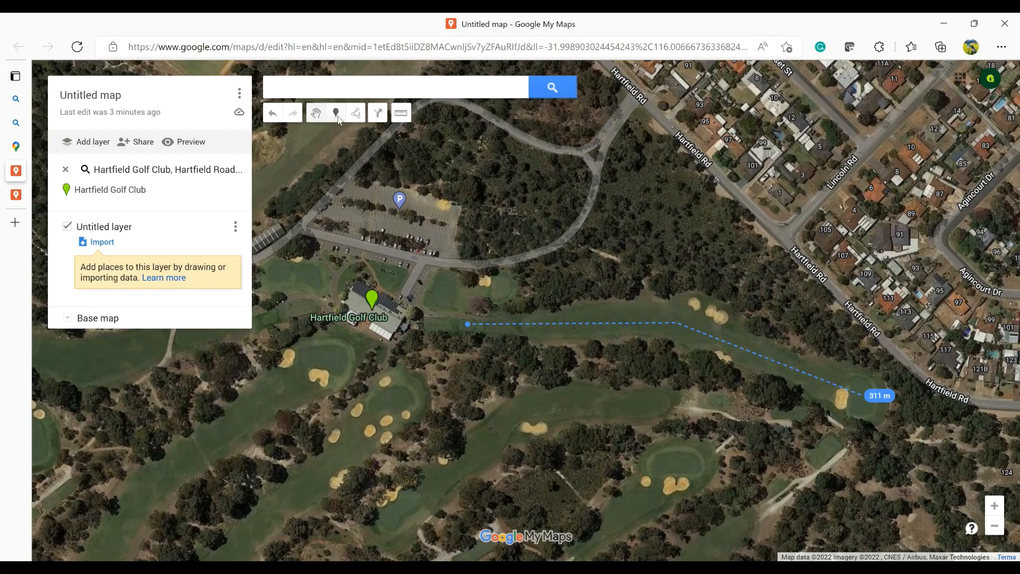
# Add a marker on the green named "Hole 1 Green" with the description "311m ladies to green"
pyautogui.click(339, 117)
pyautogui.click(865, 392)
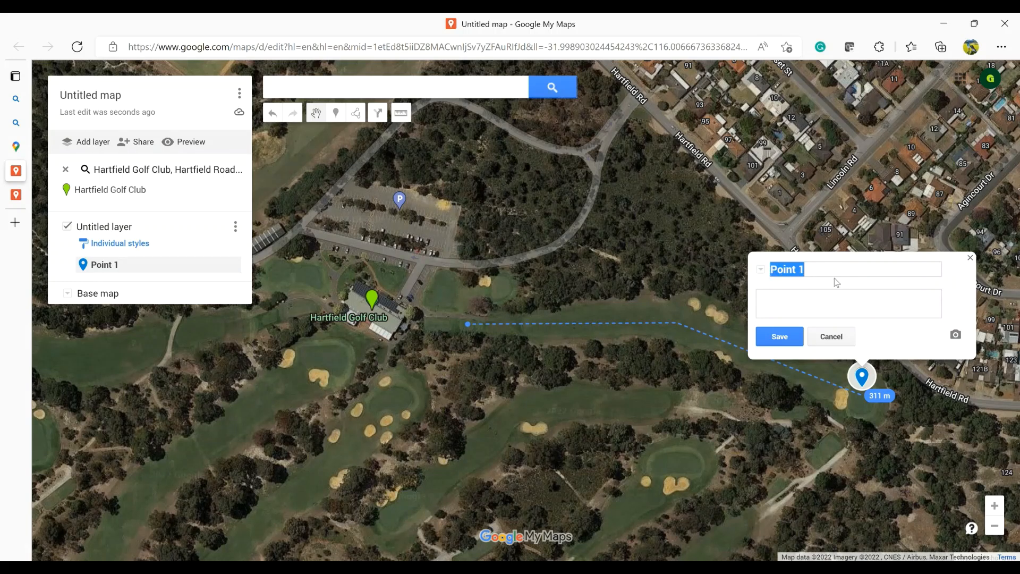
pyautogui.write('Hole 1 Green')
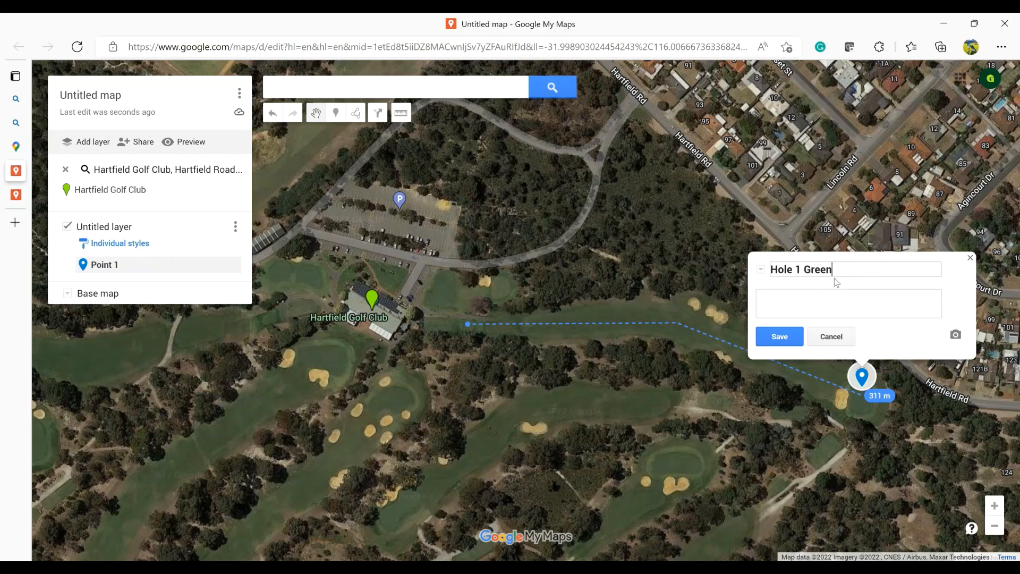
pyautogui.click(815, 308)
pyautogui.write('311m ladies to green')
pyautogui.click(786, 339)
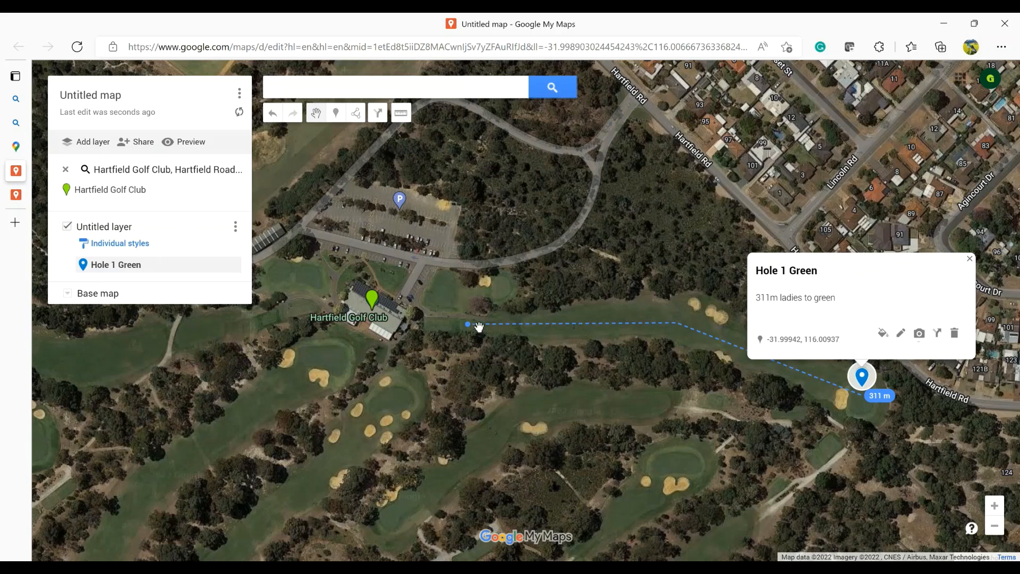
pyautogui.click(498, 290)
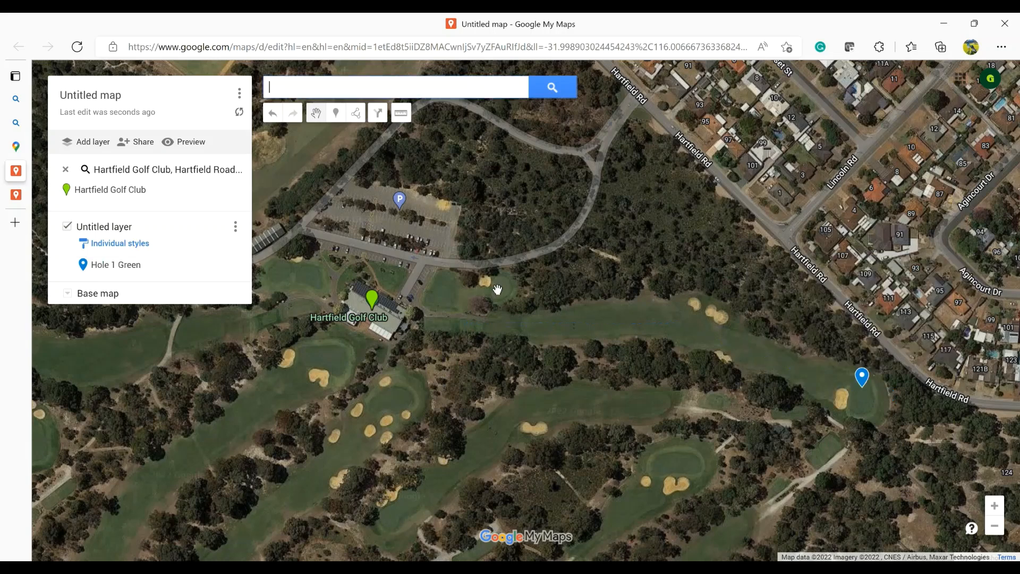
# Add a marker on the tee east of the clubhouse, named "Hole 1" with the description "Ladies Tee"
pyautogui.click(336, 114)
pyautogui.click(470, 326)
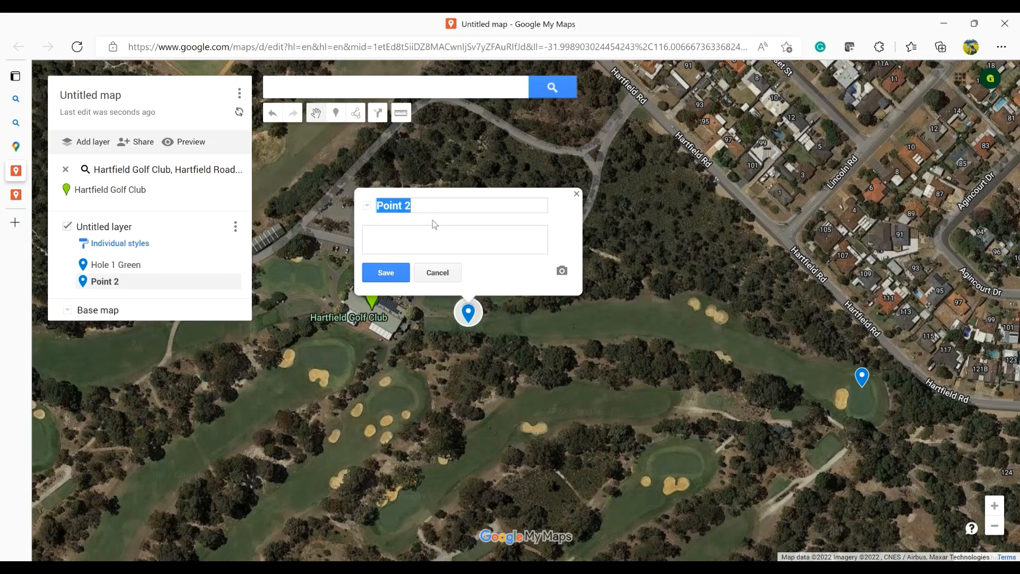
pyautogui.write('Hole 1')
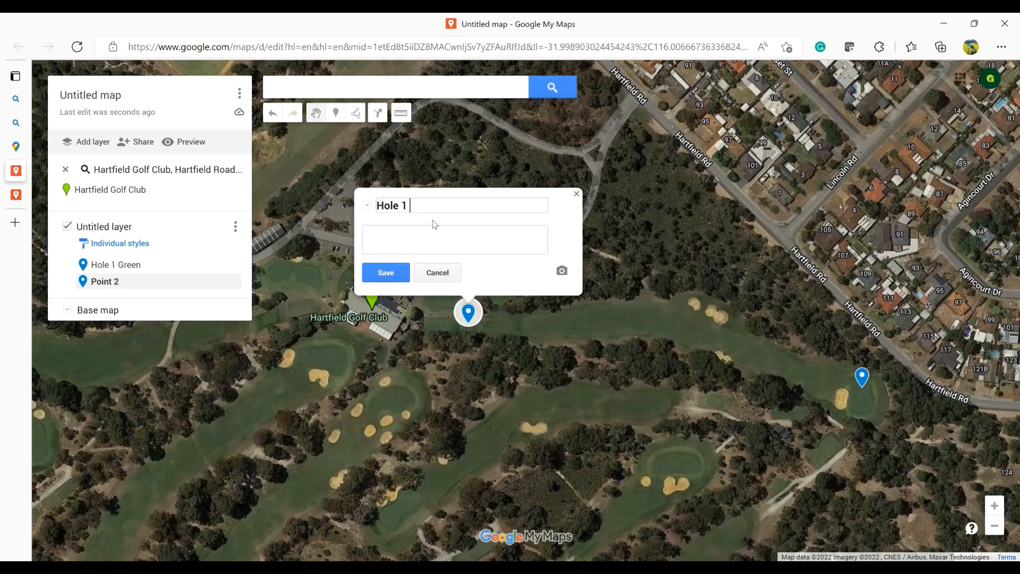
pyautogui.write(' Ladies Tee')
pyautogui.click(446, 247)
pyautogui.moveTo(463, 208); pyautogui.dragTo(414, 210)
pyautogui.hotkey('ctrl', 'c')
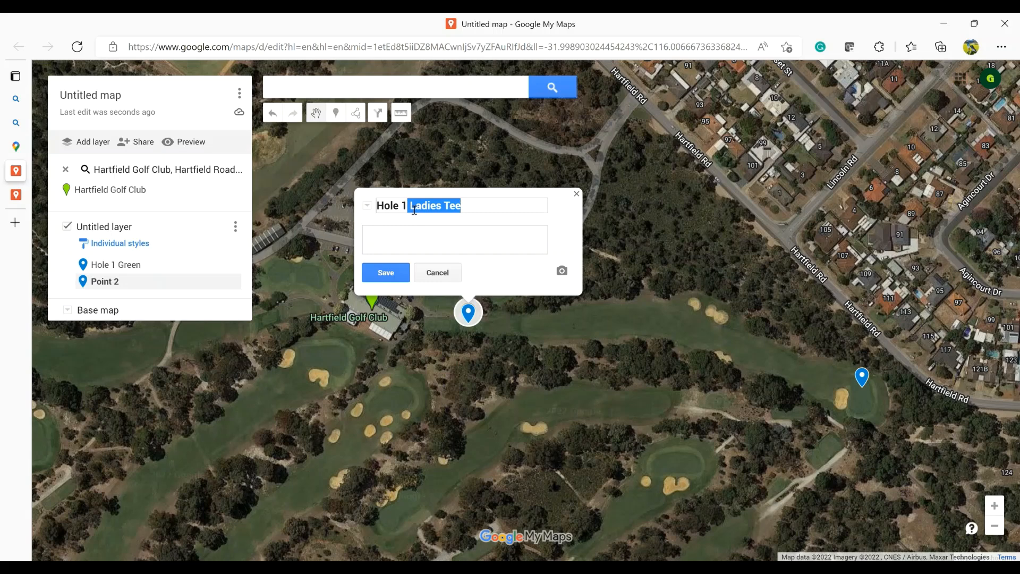
pyautogui.press('BackSpace')
pyautogui.click(410, 241)
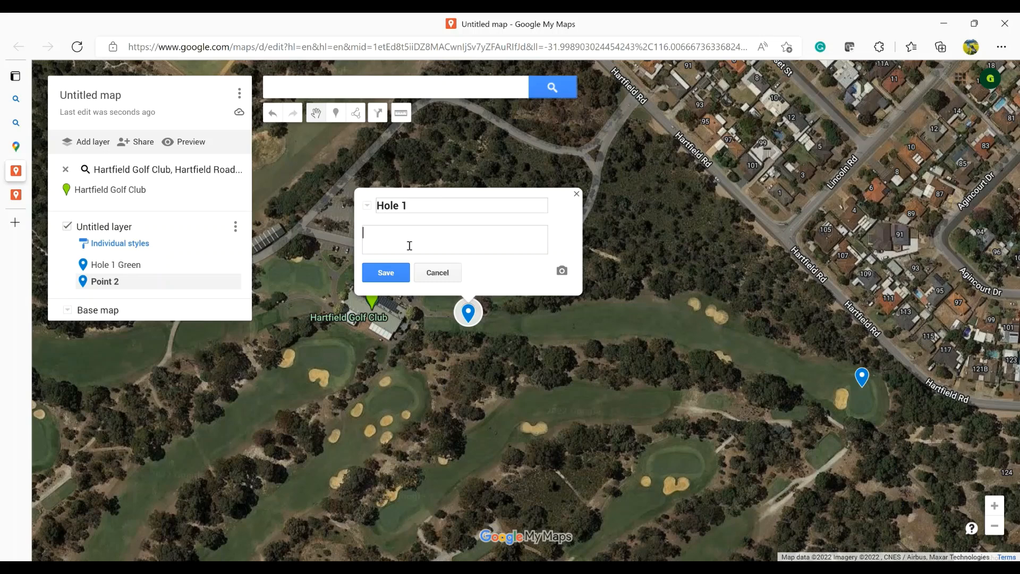
pyautogui.hotkey('ctrl', 'v')
pyautogui.click(403, 273)
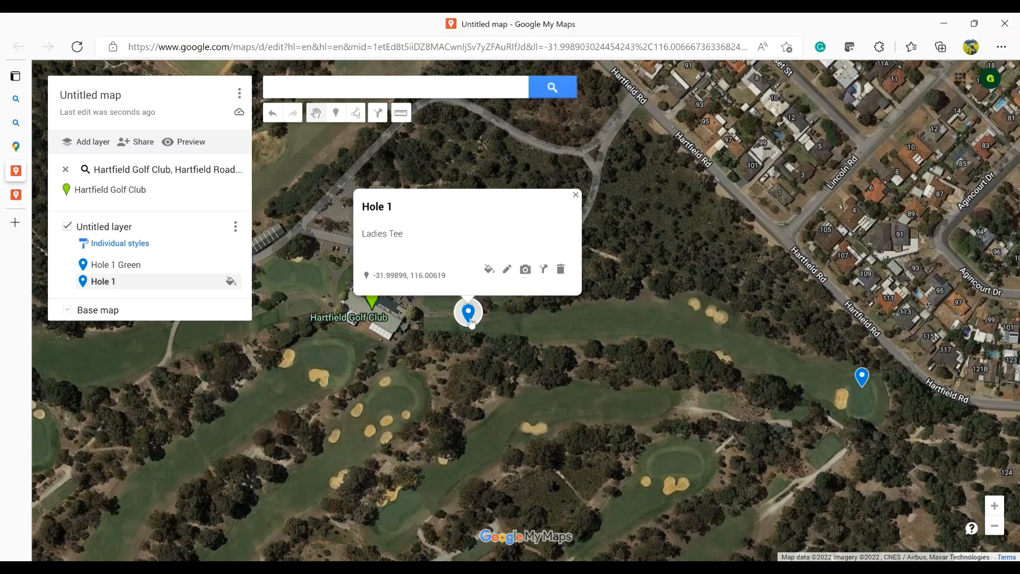
# Restyle the Hole 1 tee marker in light purple with the golfer icon from Sports and Recreation
pyautogui.click(489, 270)
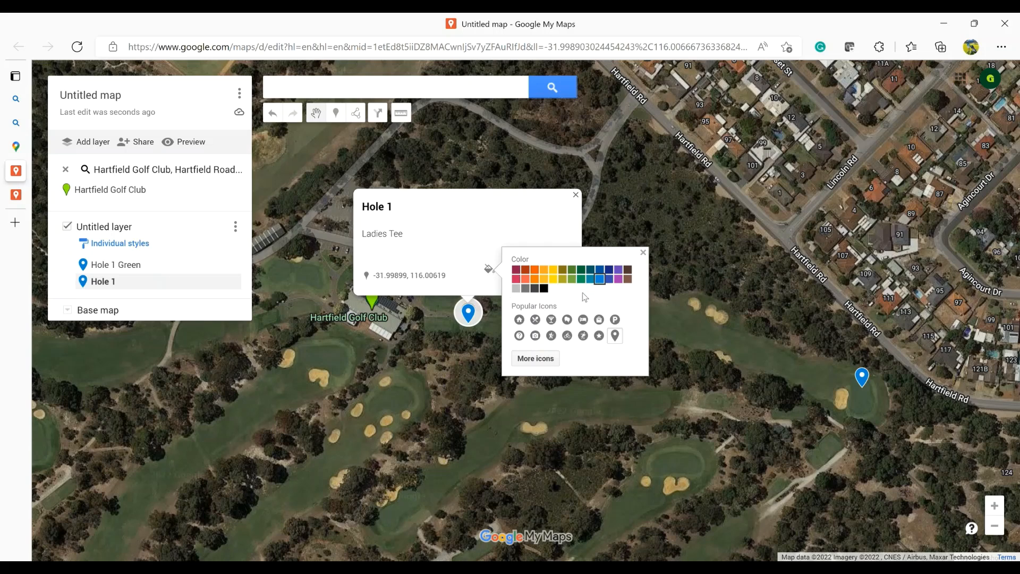
pyautogui.click(623, 284)
pyautogui.click(546, 362)
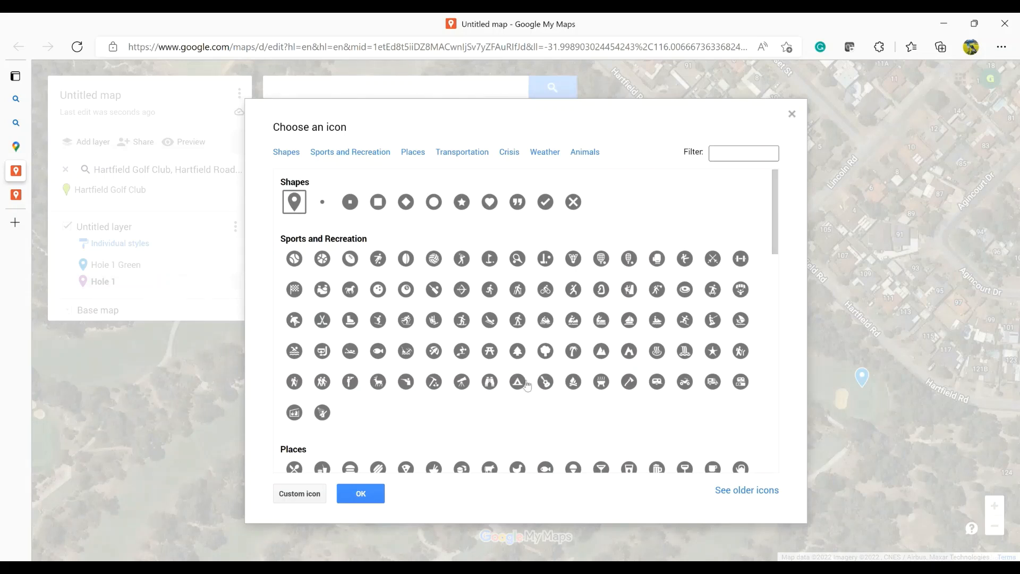
pyautogui.click(467, 261)
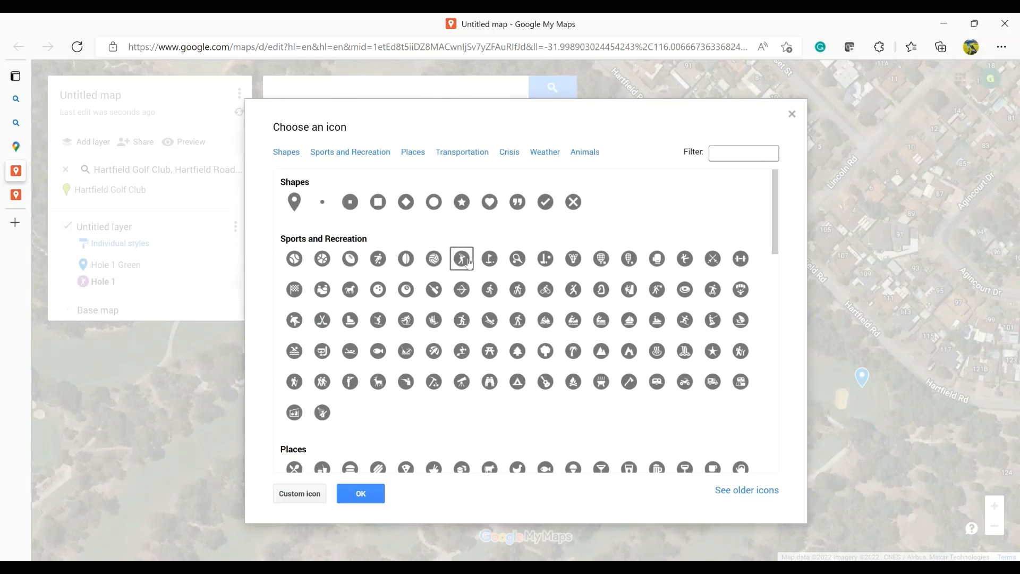
pyautogui.click(360, 492)
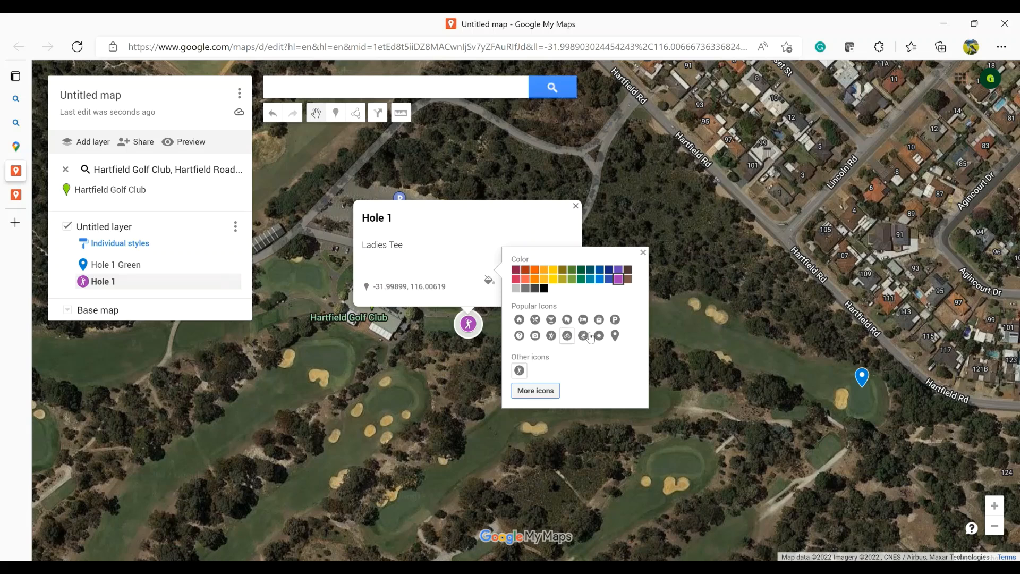
pyautogui.click(726, 352)
pyautogui.click(726, 352)
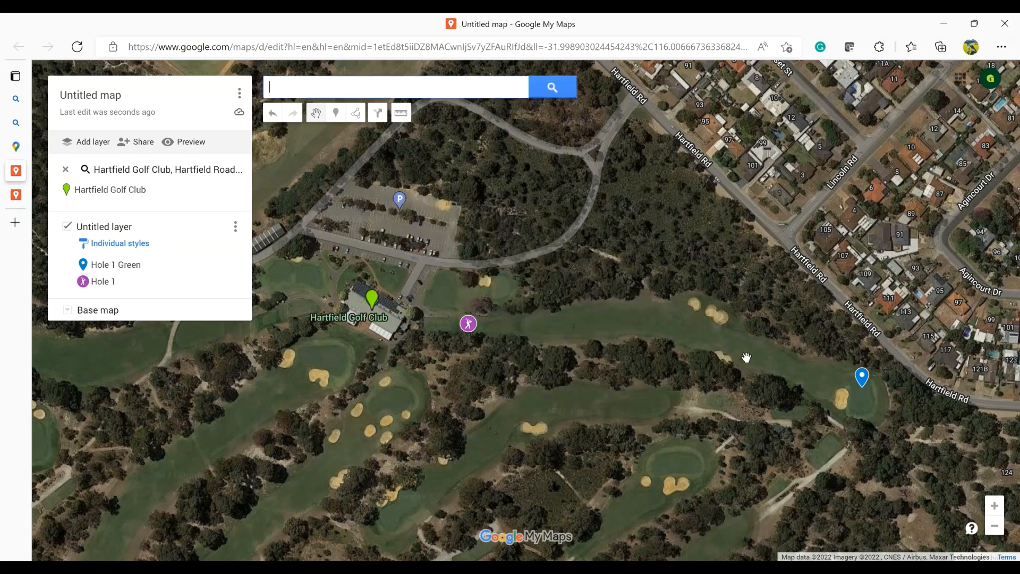
# Change the Hole 1 Green marker's icon to the golf flag from Sports and Recreation
pyautogui.click(868, 383)
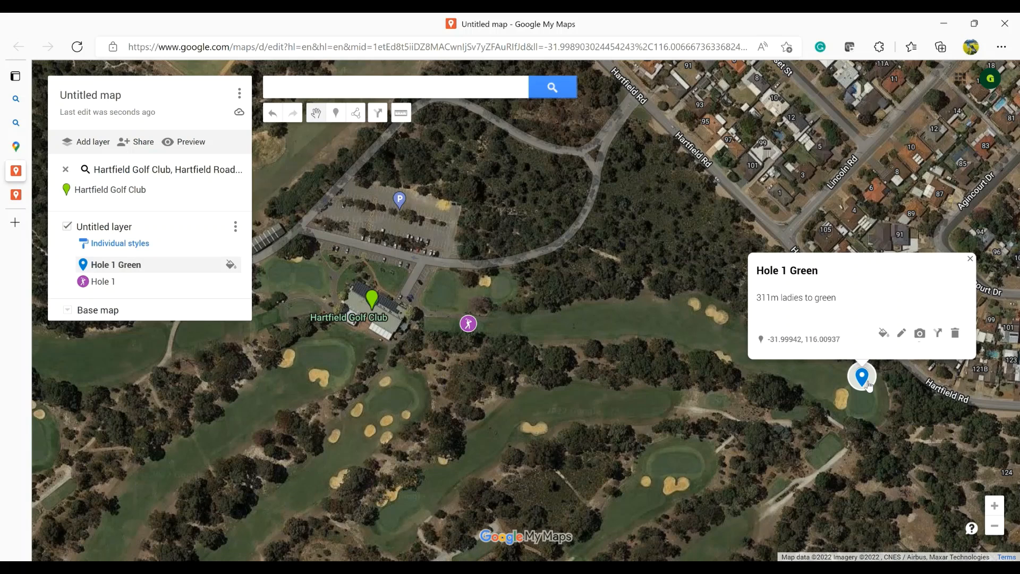
pyautogui.click(884, 334)
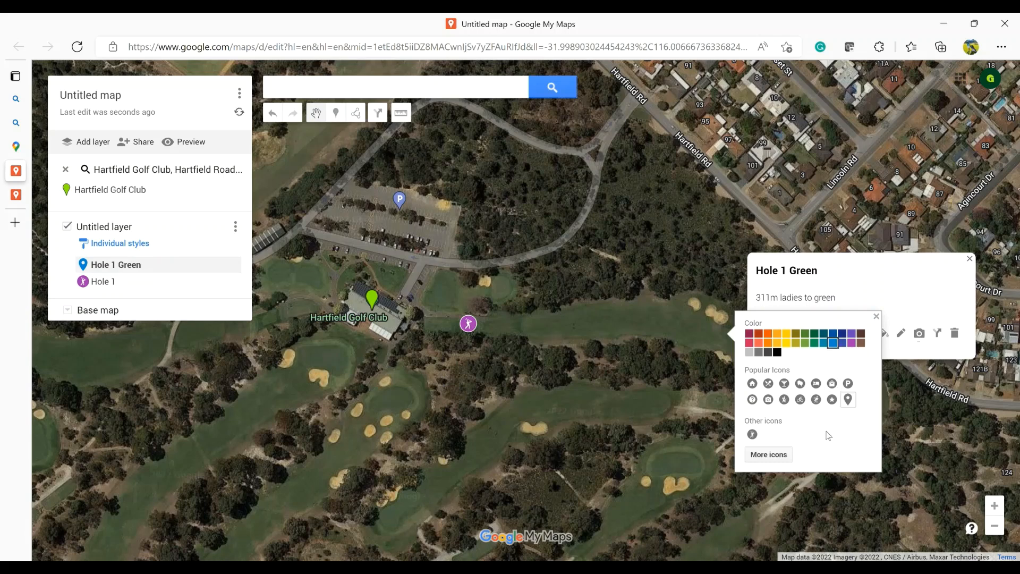
pyautogui.click(770, 455)
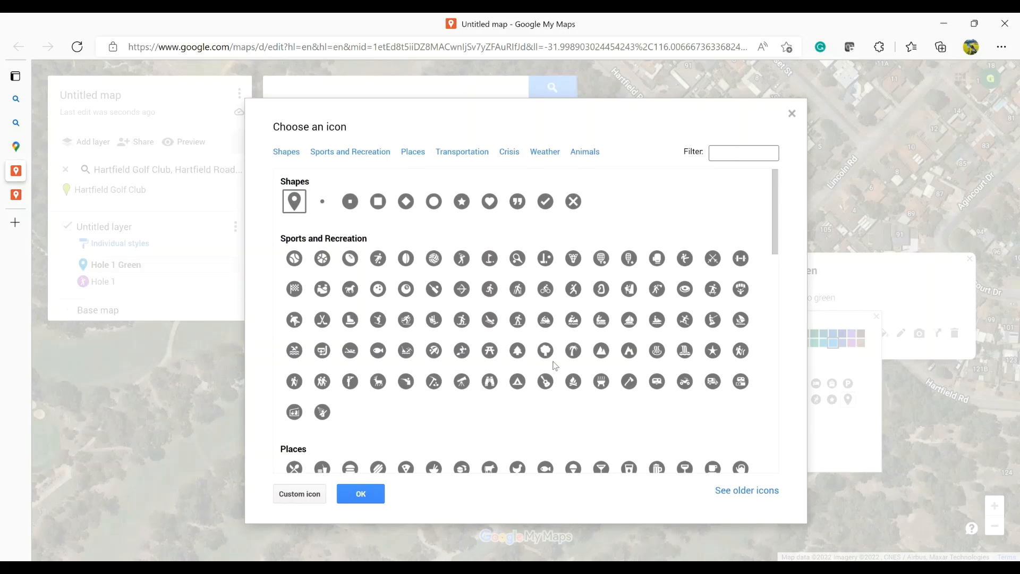
pyautogui.click(490, 259)
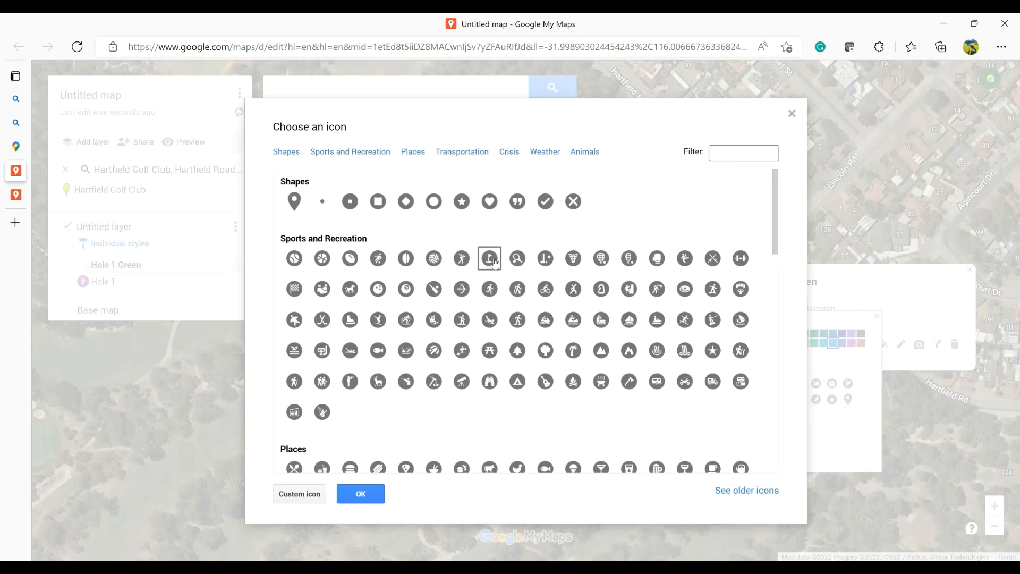
pyautogui.click(361, 494)
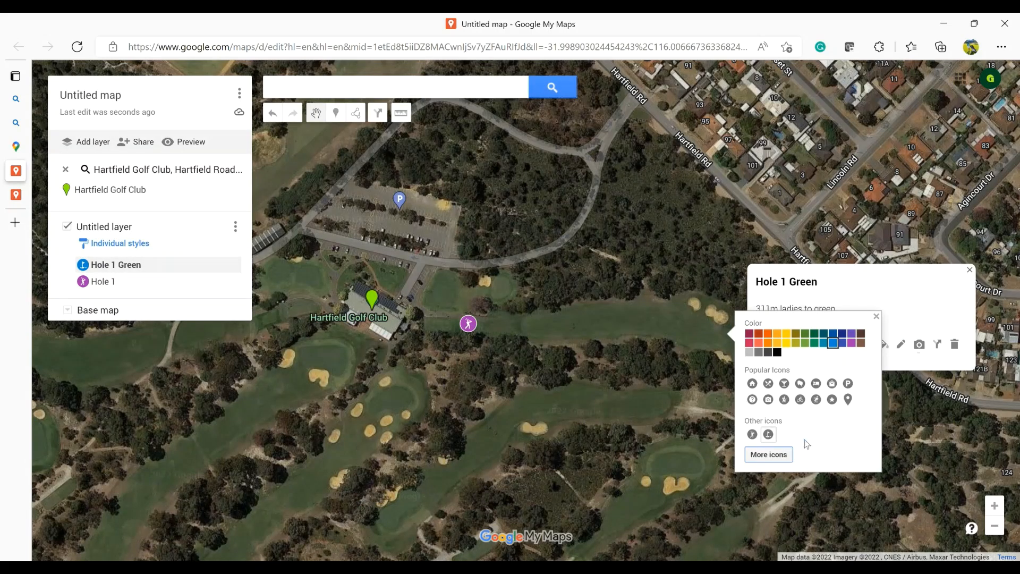
pyautogui.click(939, 456)
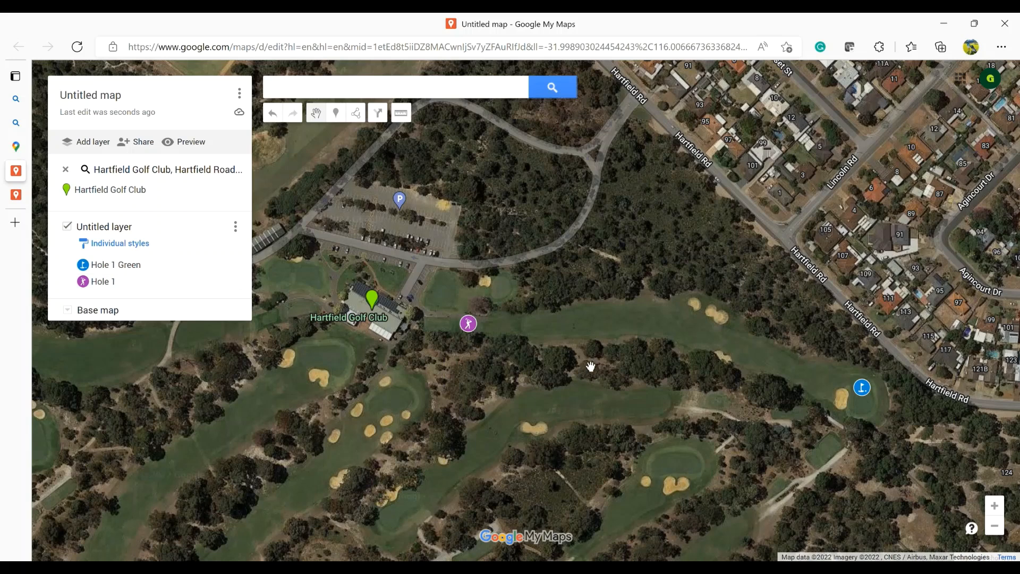
# Measure the playing distance from the Hole 1 tee marker along the fairway bend to the Hole 1 Green marker
pyautogui.click(404, 120)
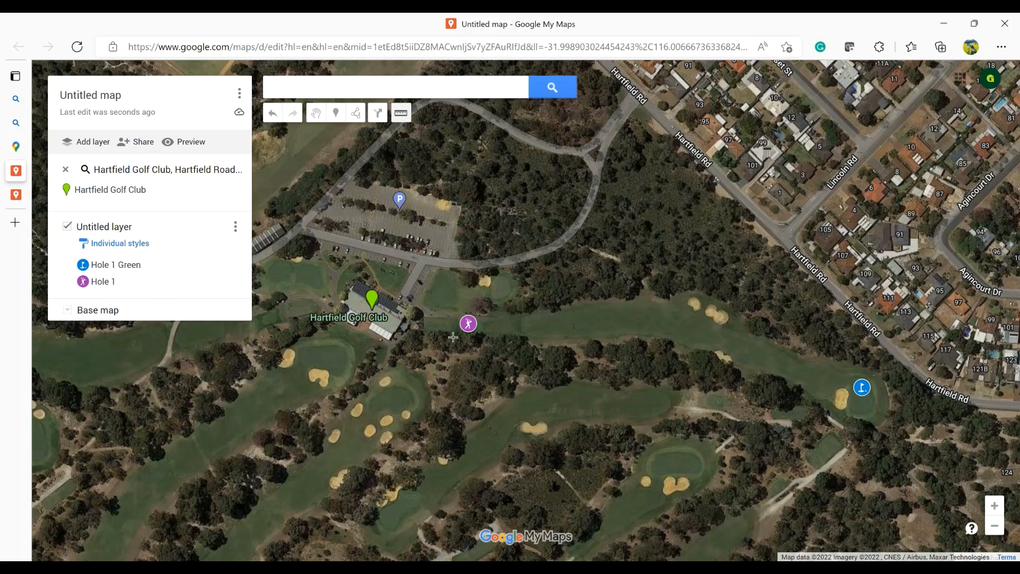
pyautogui.click(470, 325)
pyautogui.click(689, 327)
pyautogui.click(865, 394)
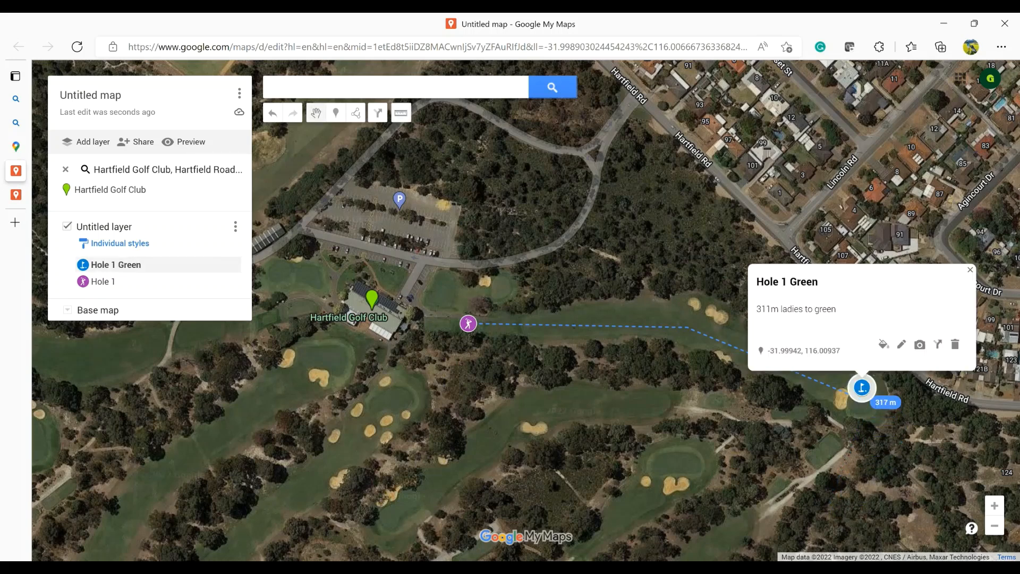
pyautogui.click(971, 271)
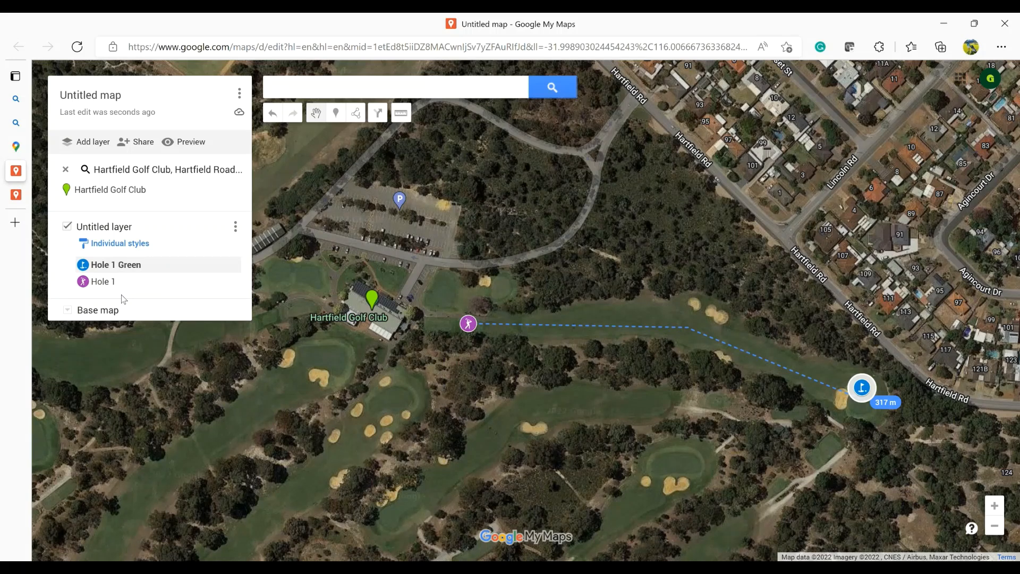
# Rename the untitled layer containing the two hole markers as "Hole 1 Map"
pyautogui.click(134, 244)
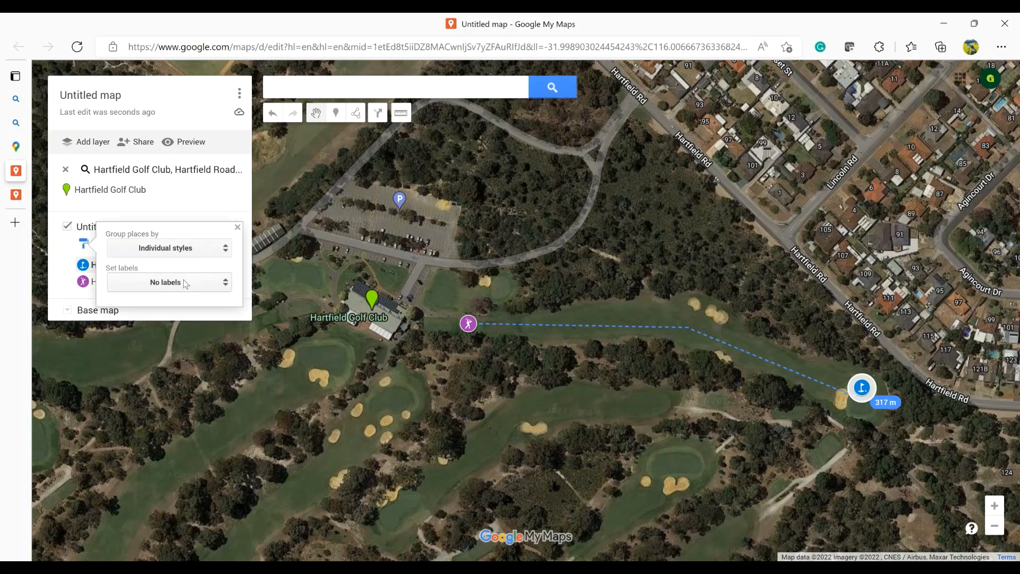
pyautogui.click(169, 219)
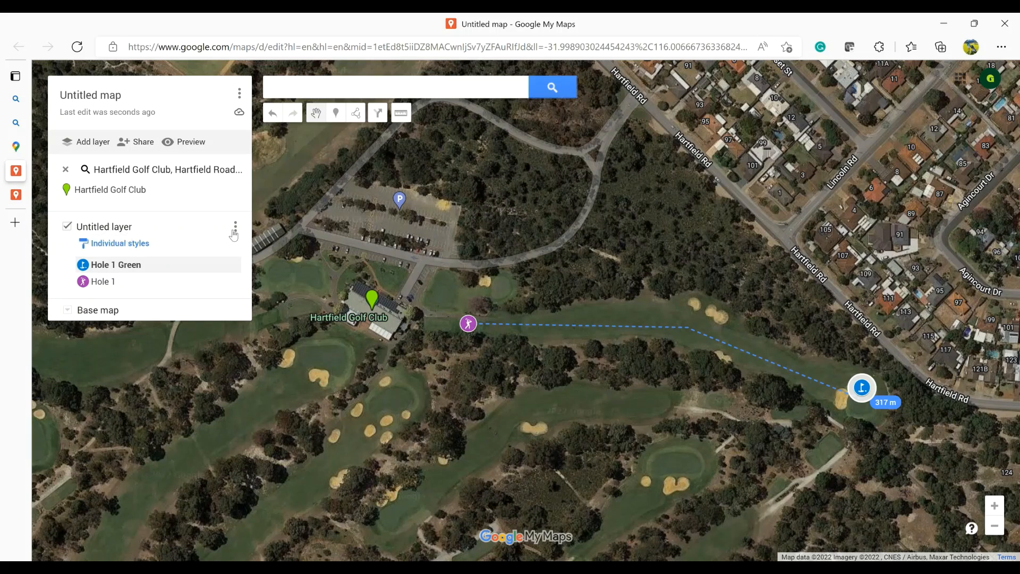
pyautogui.click(236, 229)
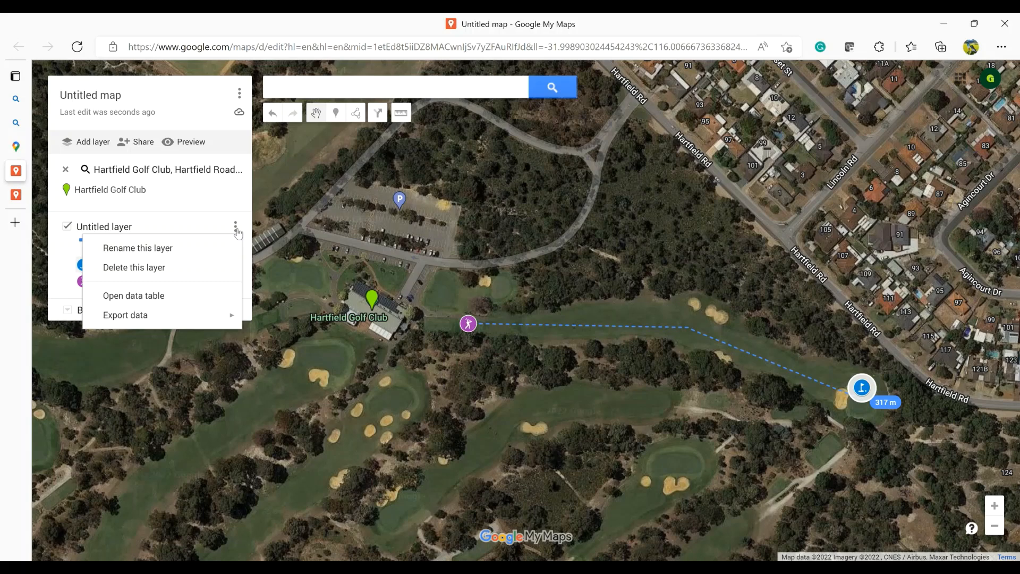
pyautogui.click(141, 248)
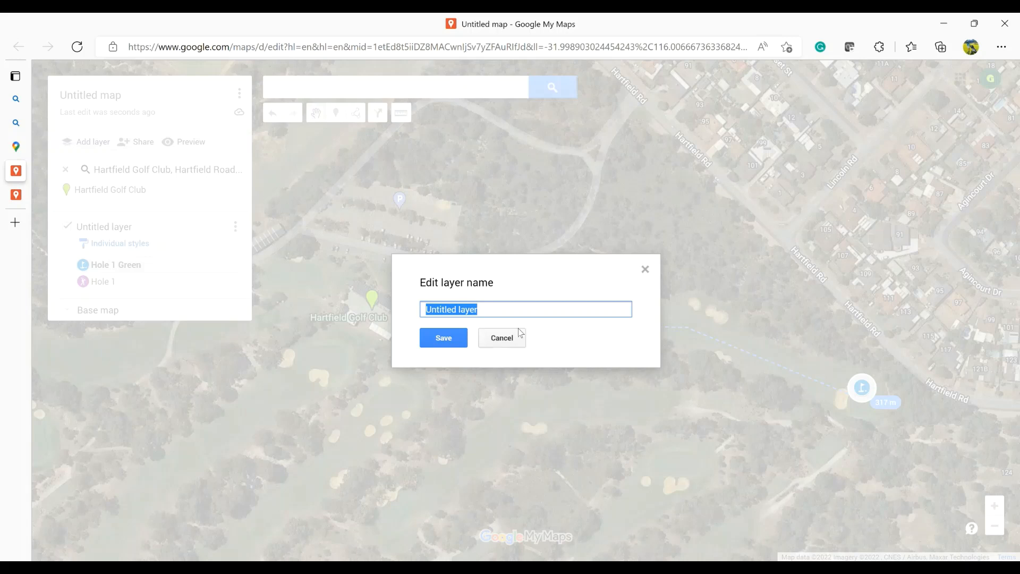
pyautogui.write('H')
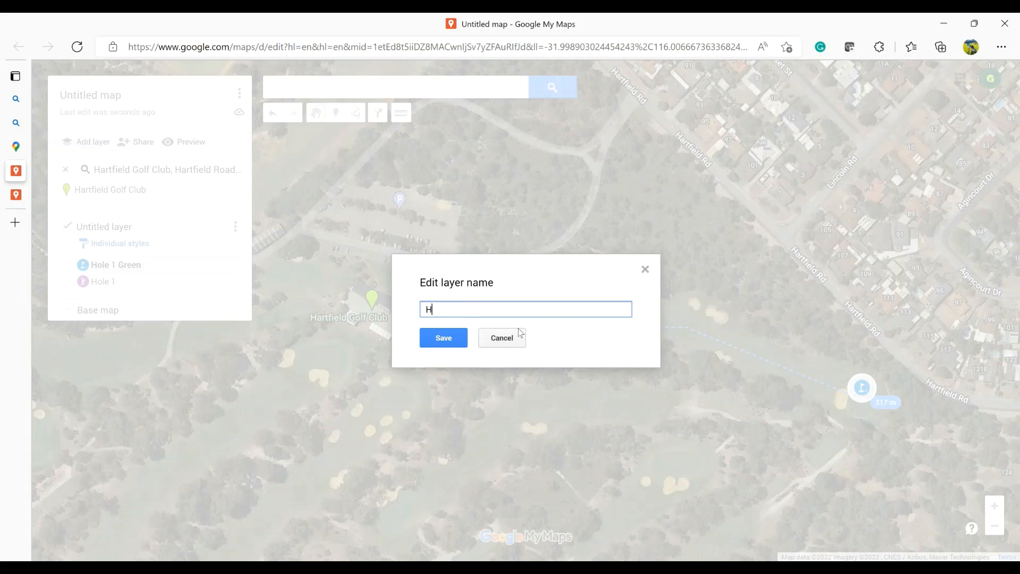
pyautogui.write('ole 1 Map')
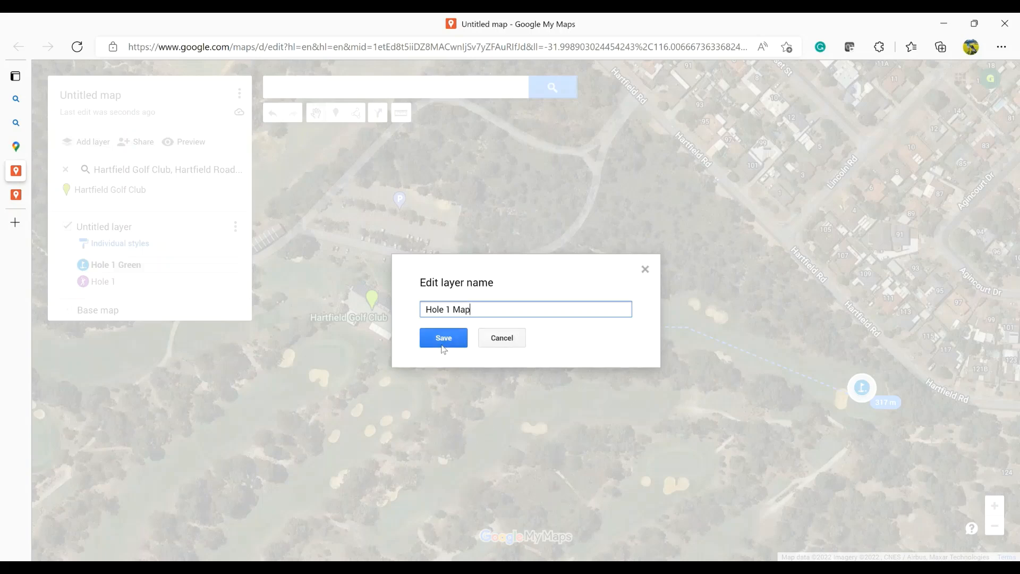
pyautogui.click(445, 341)
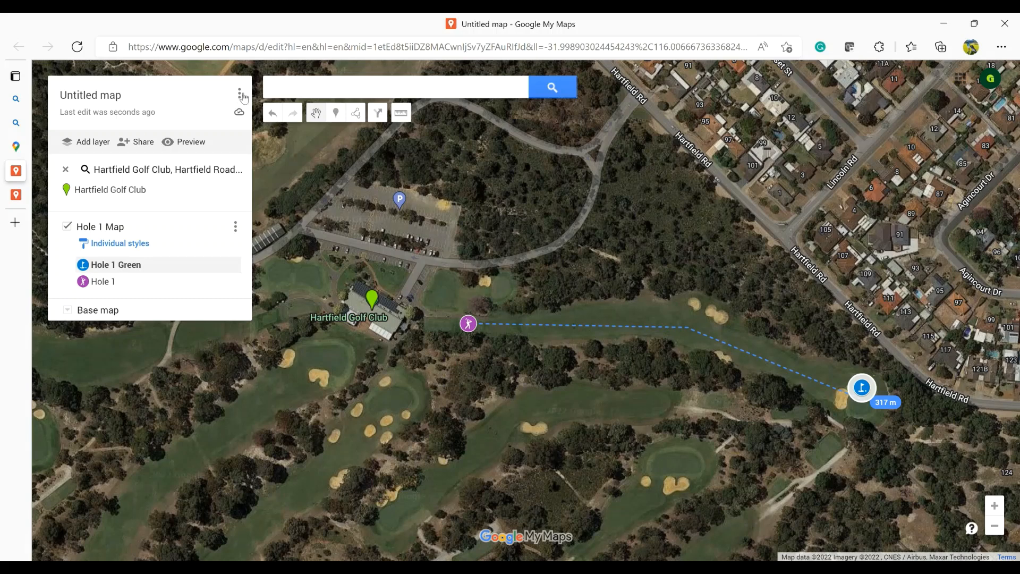
# Title the map "Hartfield Golf Club Hole 1" and give it the description "Measured distance from ladies tee to the green"
pyautogui.click(90, 101)
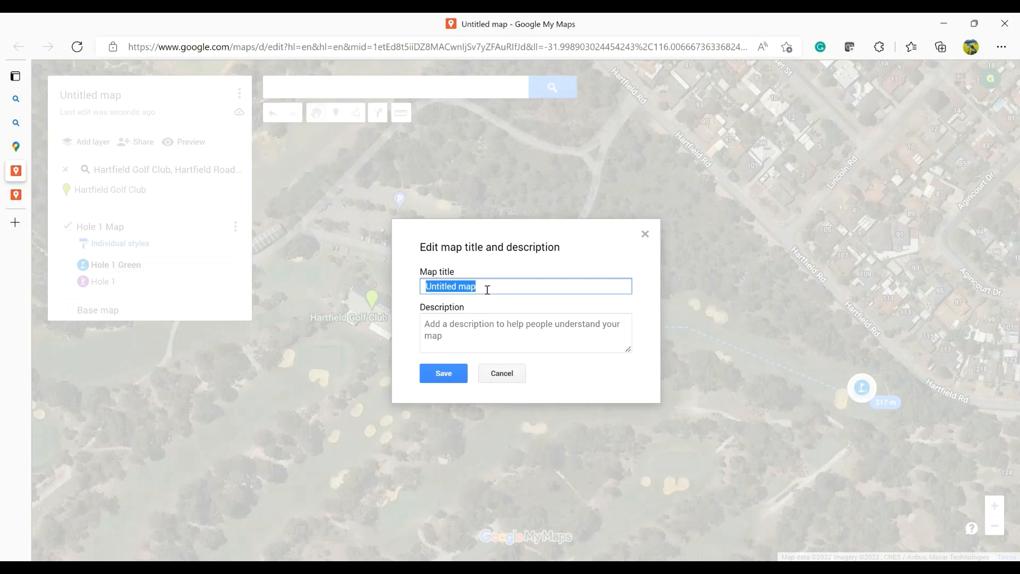
pyautogui.click(502, 293)
pyautogui.moveTo(502, 294); pyautogui.dragTo(417, 291)
pyautogui.write('Hartfield')
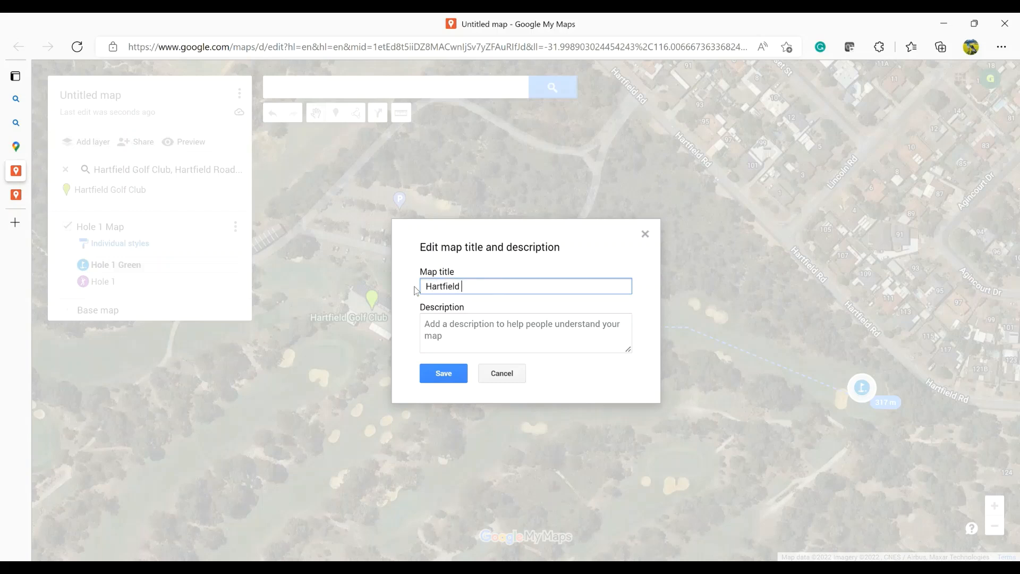
pyautogui.write(' Golf Club Hole 1')
pyautogui.click(457, 343)
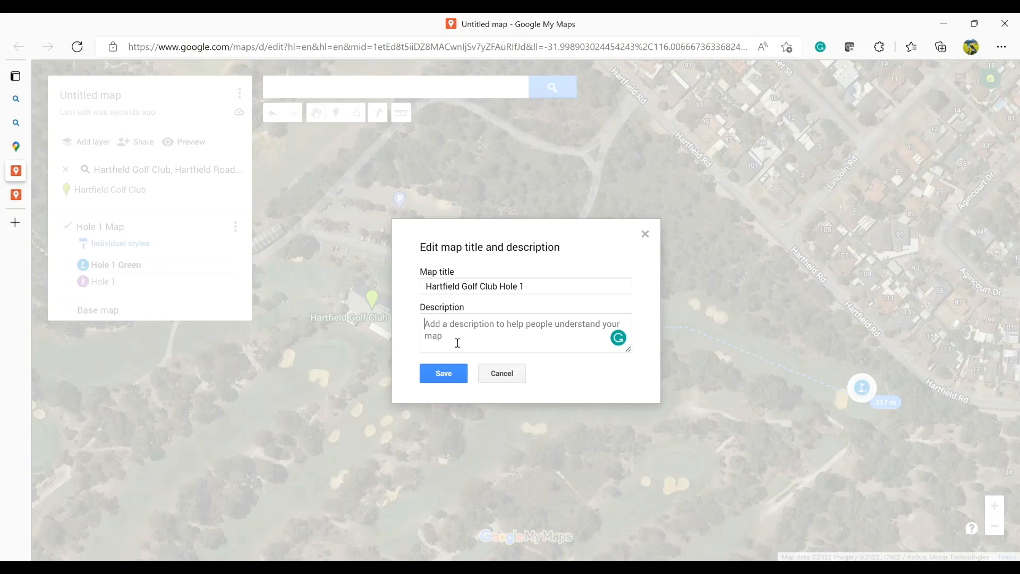
pyautogui.write('Measur')
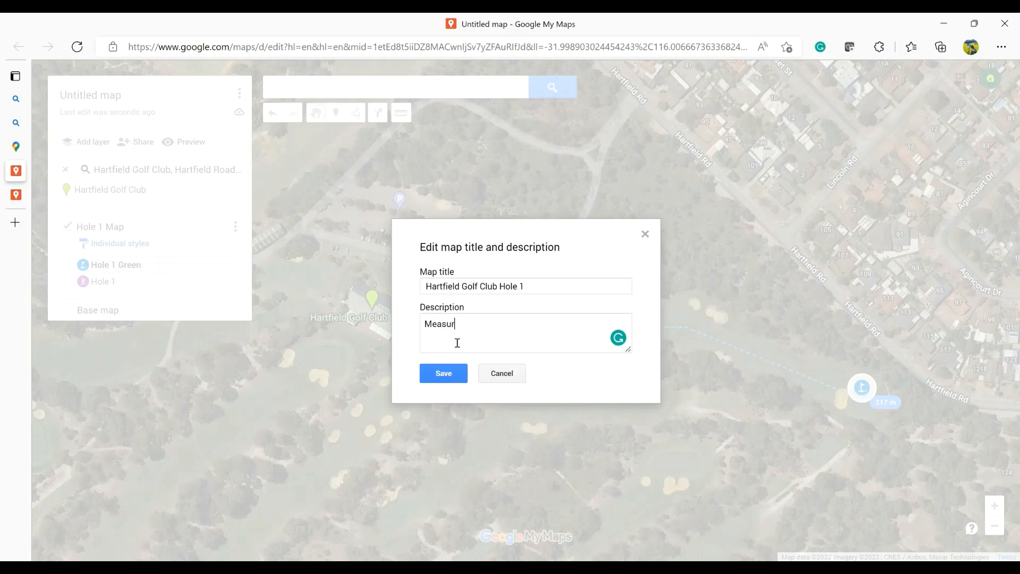
pyautogui.write('ed distance from ladies tee t')
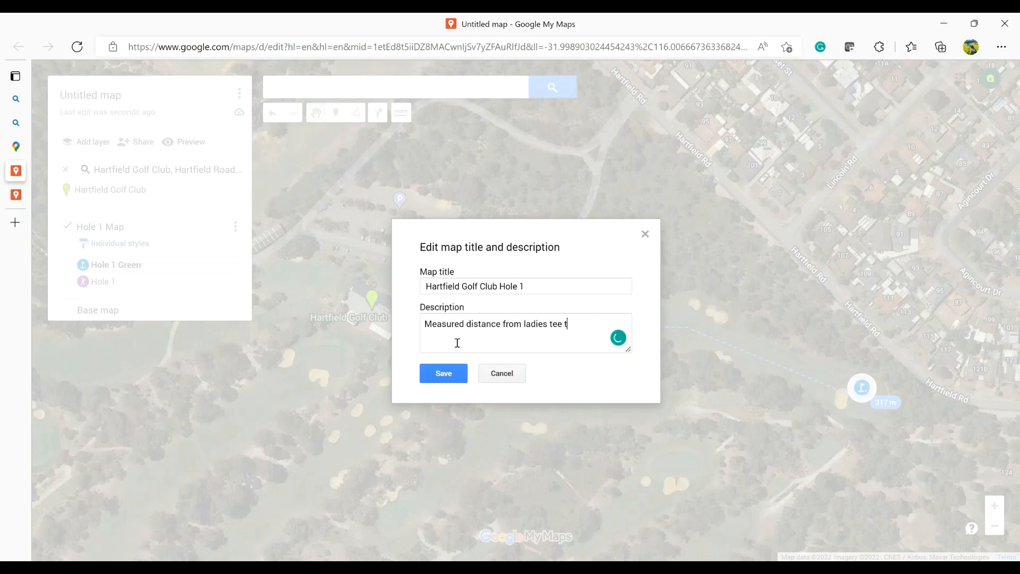
pyautogui.write('o the green')
pyautogui.click(451, 379)
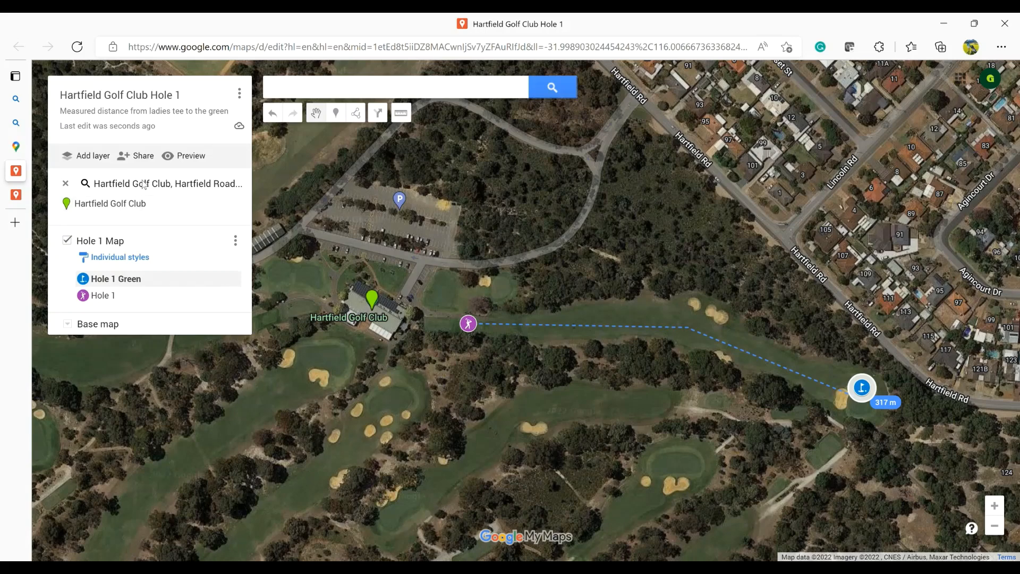
# Share the map with anyone who has the link, hide the owner's name and photo, and copy the sharing link
pyautogui.click(139, 157)
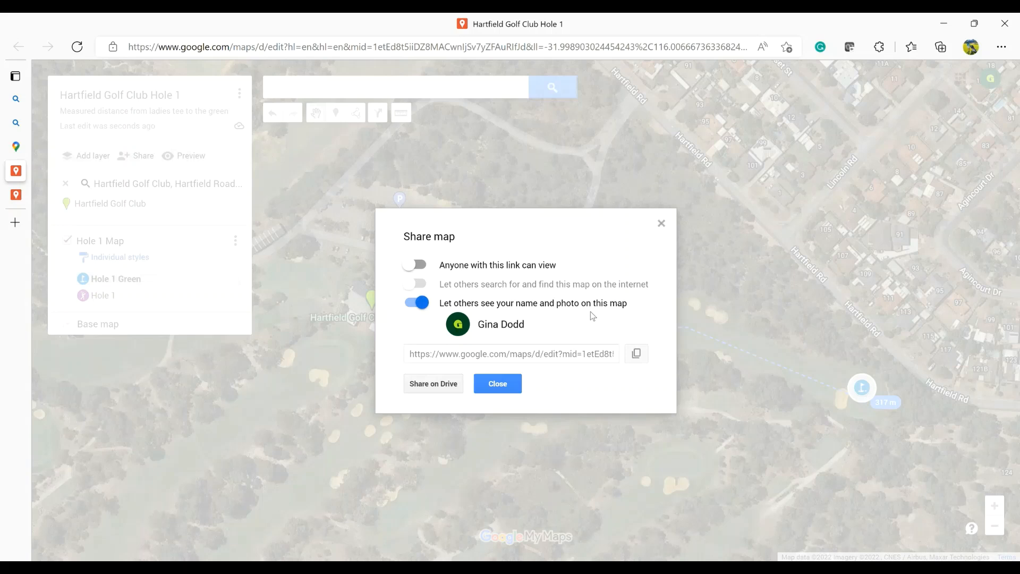
pyautogui.click(416, 304)
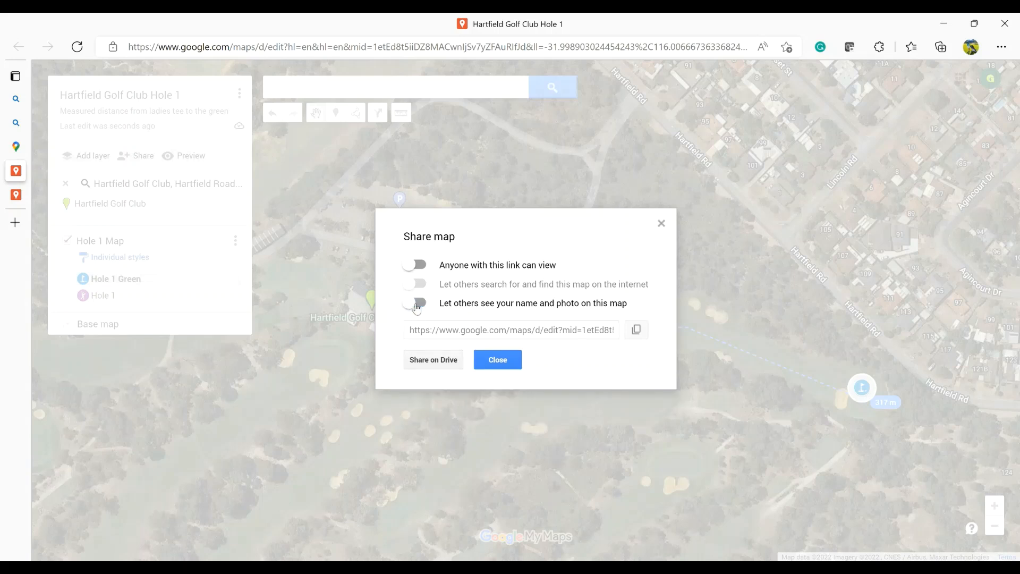
pyautogui.click(418, 265)
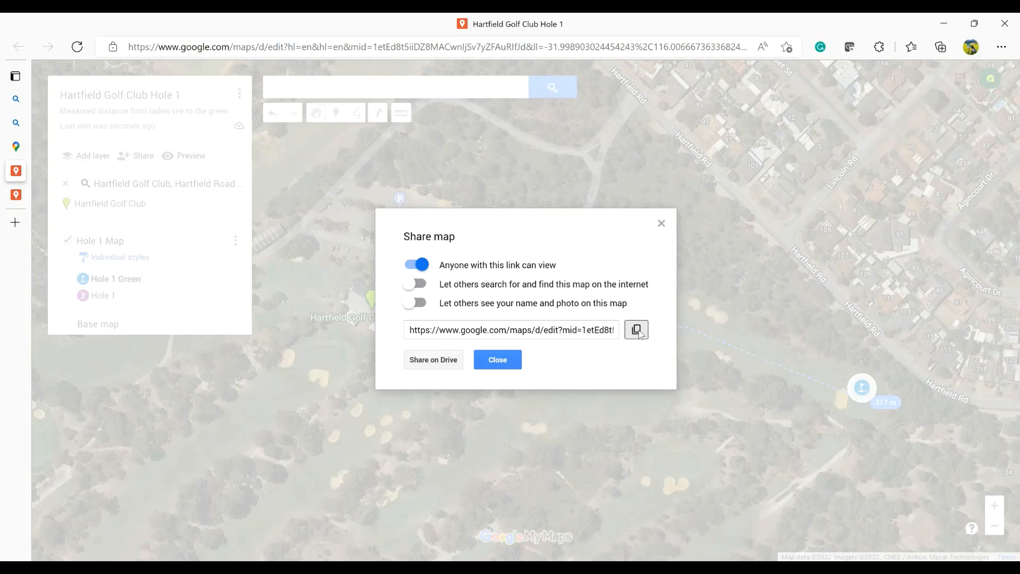
pyautogui.click(637, 330)
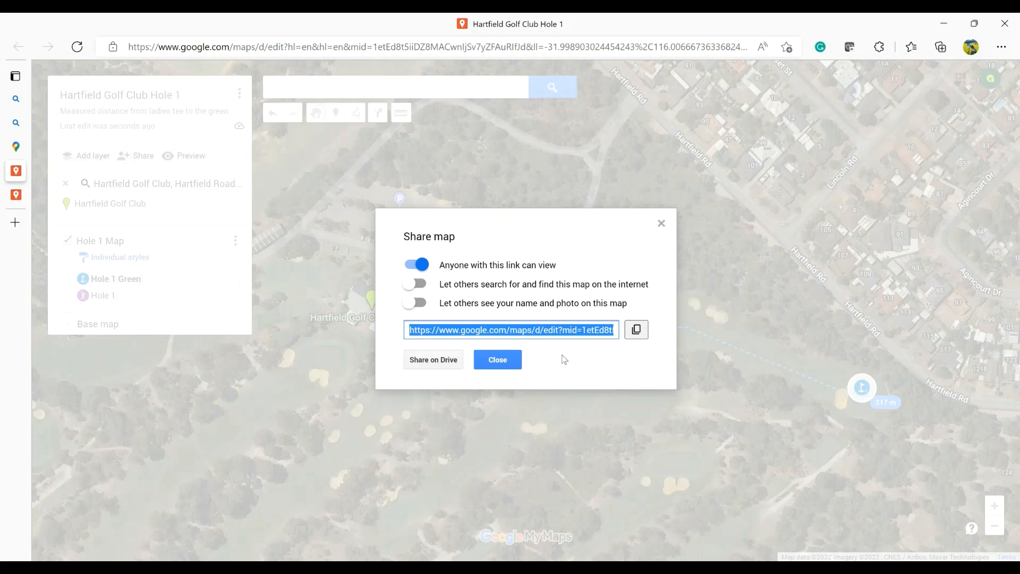
pyautogui.click(499, 361)
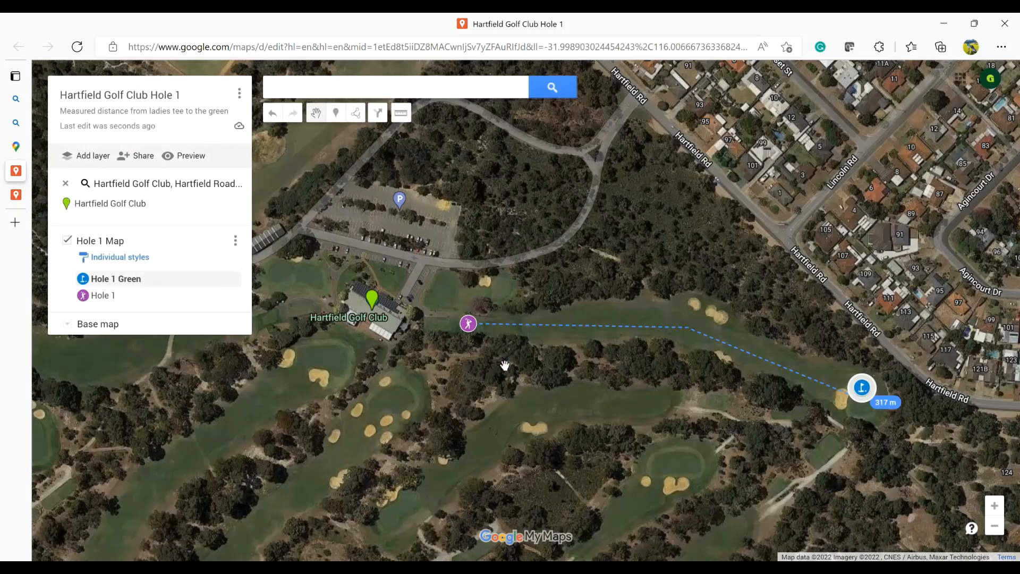